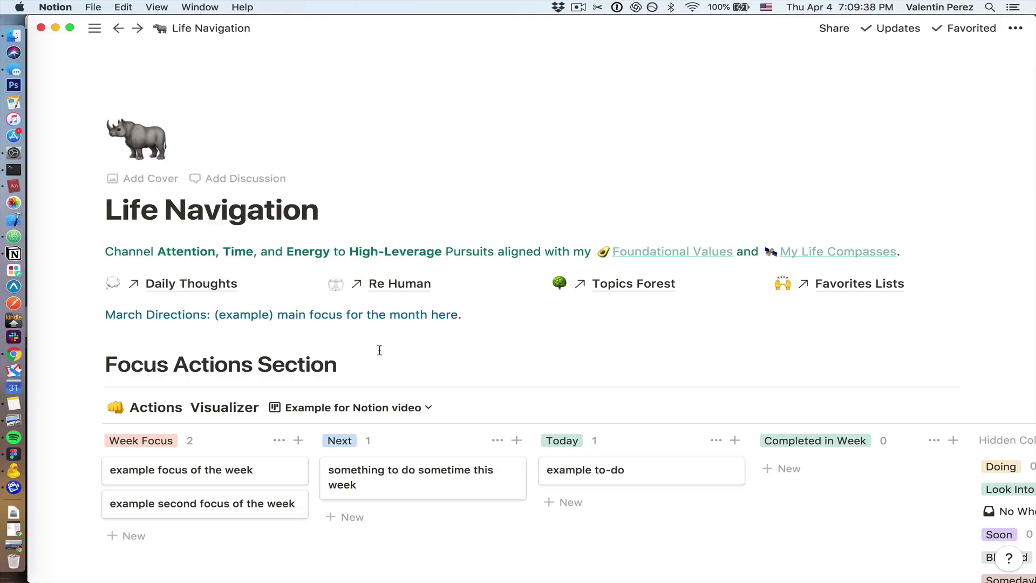
- Scroll through the Topics Forest page's first topic groups, such as Habits, Tech and Relationships
scroll(379, 349, down, 10)
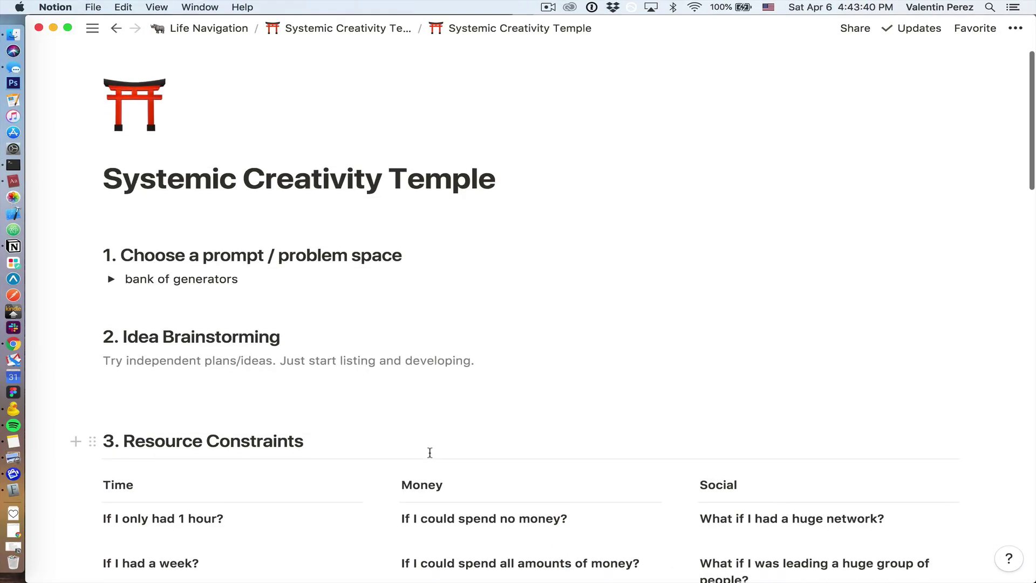
scroll(430, 452, down, 5)
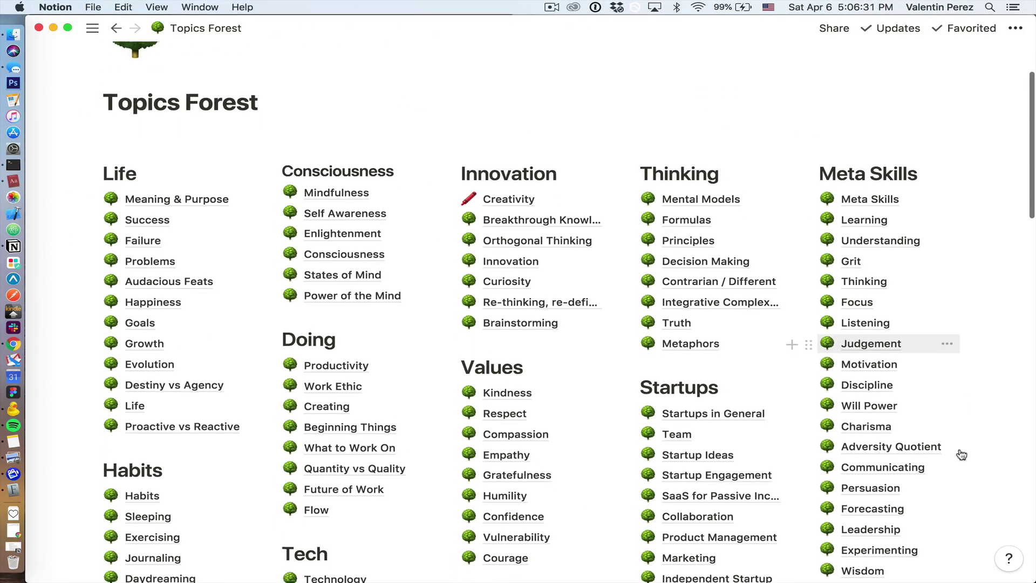
scroll(960, 451, down, 5)
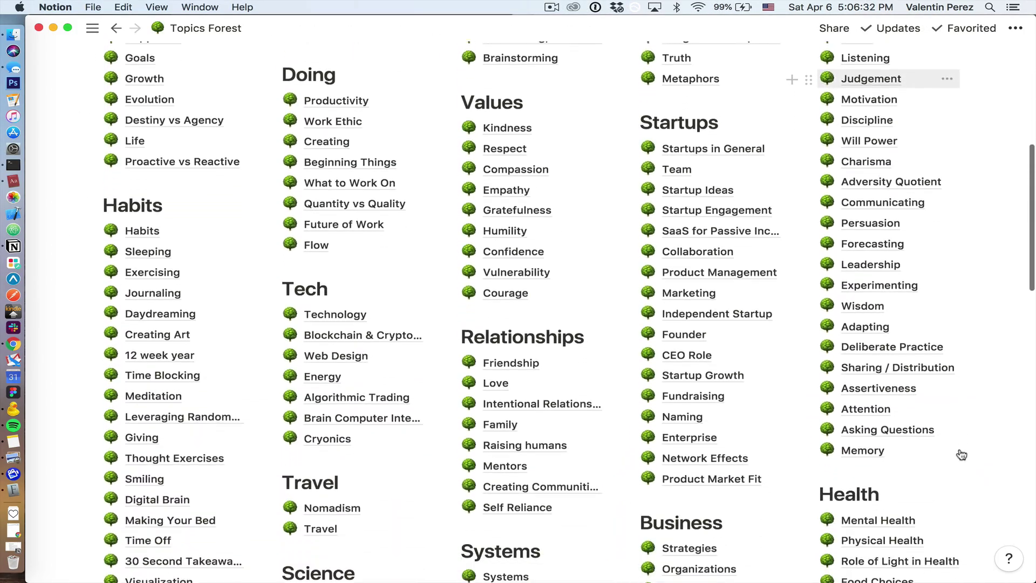
scroll(961, 455, down, 4)
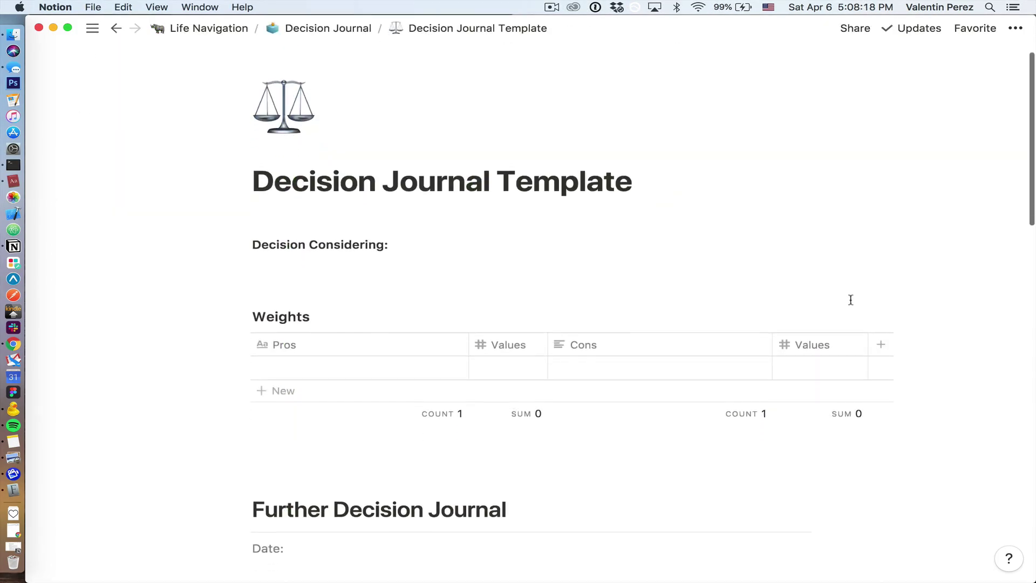
scroll(851, 300, down, 7)
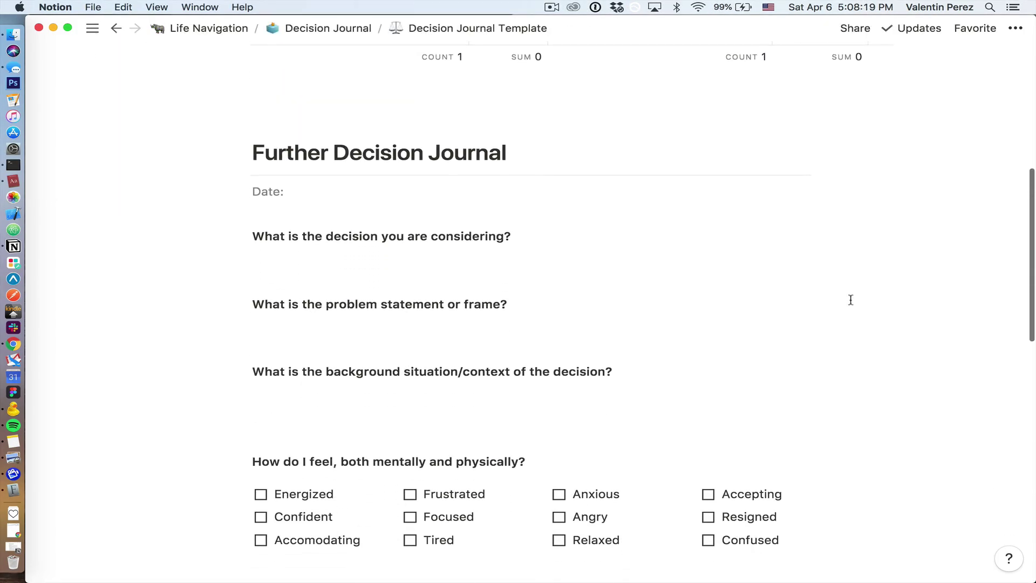
scroll(681, 266, down, 4)
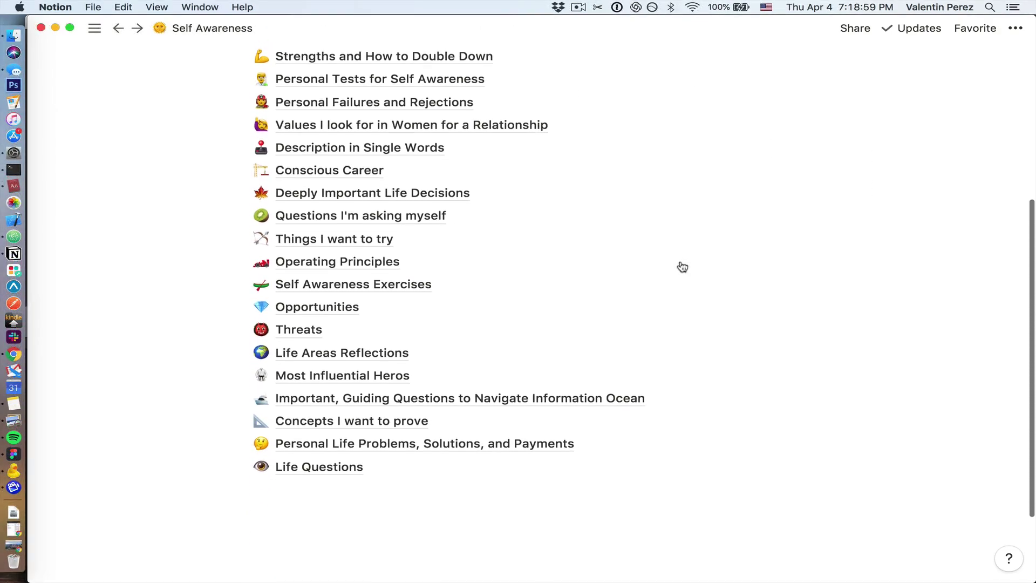
scroll(678, 266, up, 3)
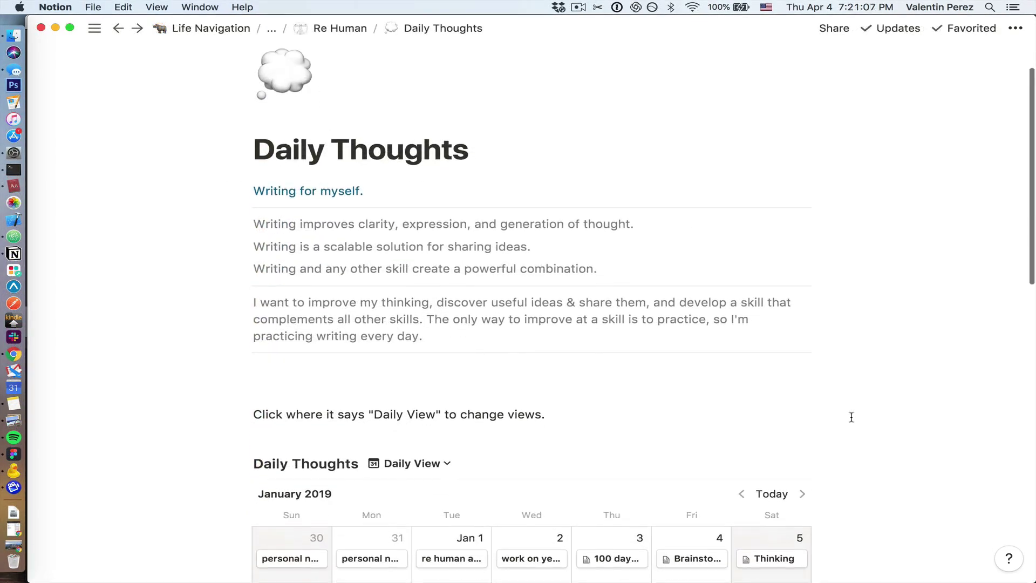
scroll(851, 416, down, 6)
scroll(851, 417, up, 1)
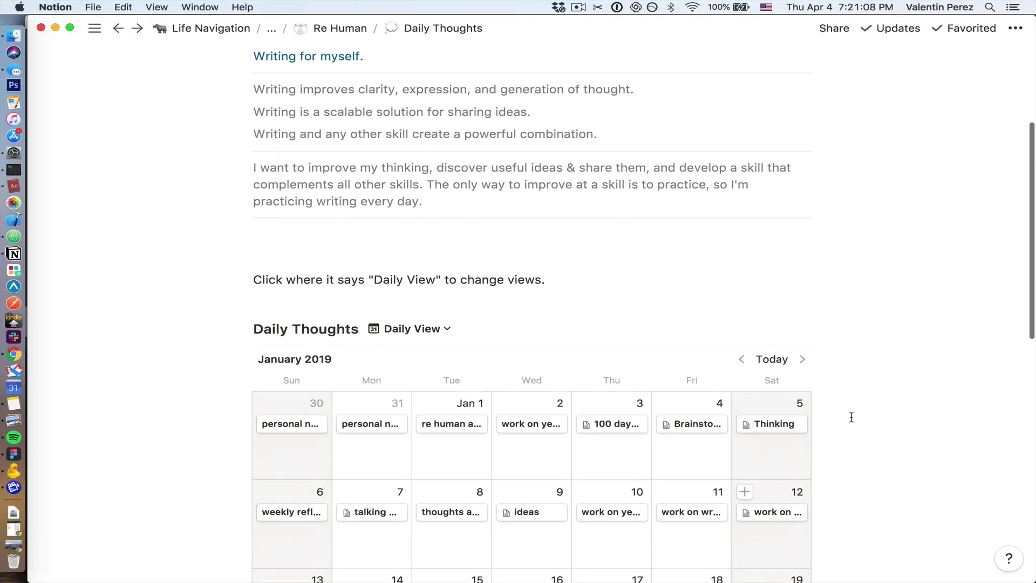
scroll(712, 256, up, 3)
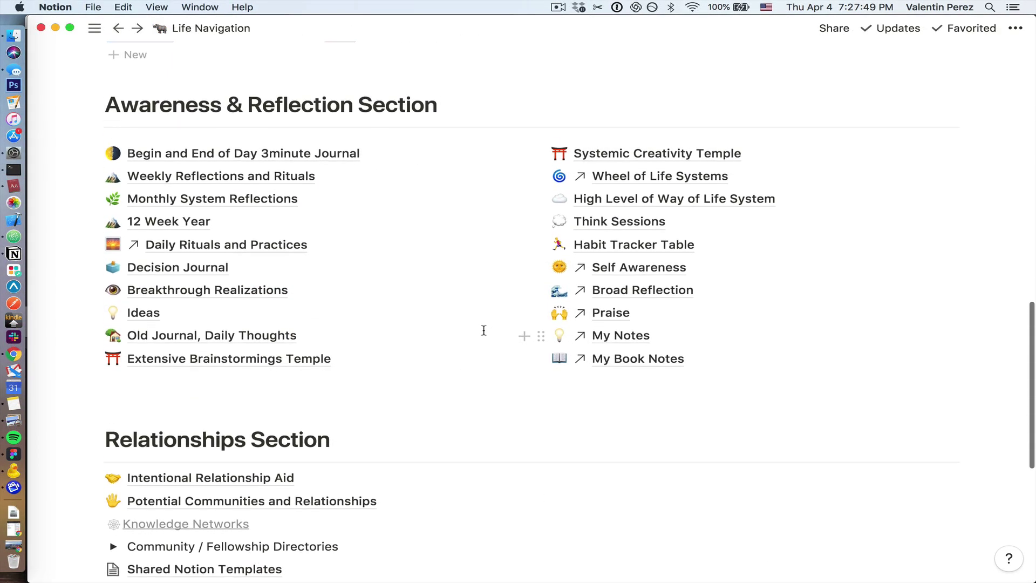
scroll(485, 332, up, 1)
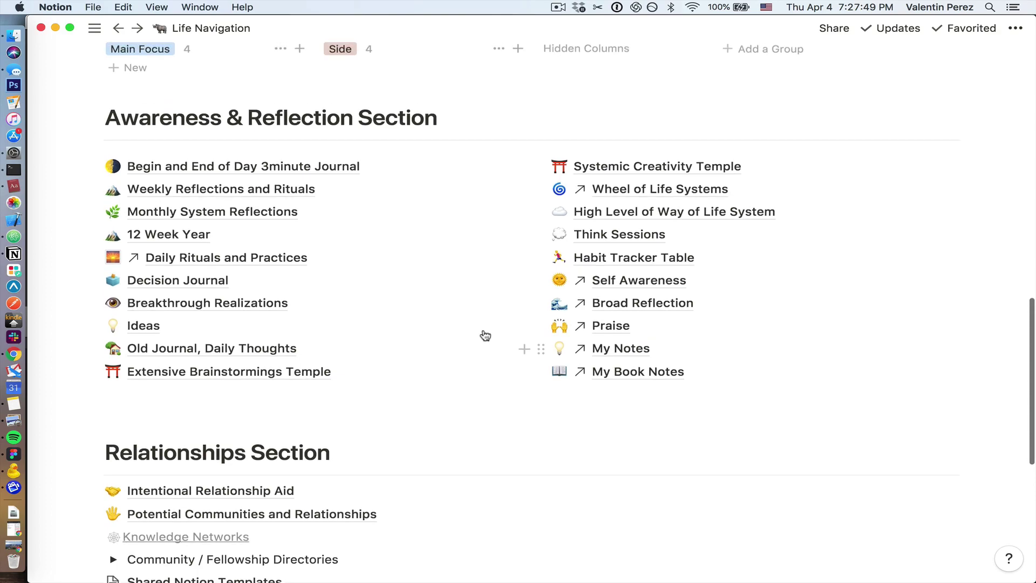
scroll(486, 335, down, 8)
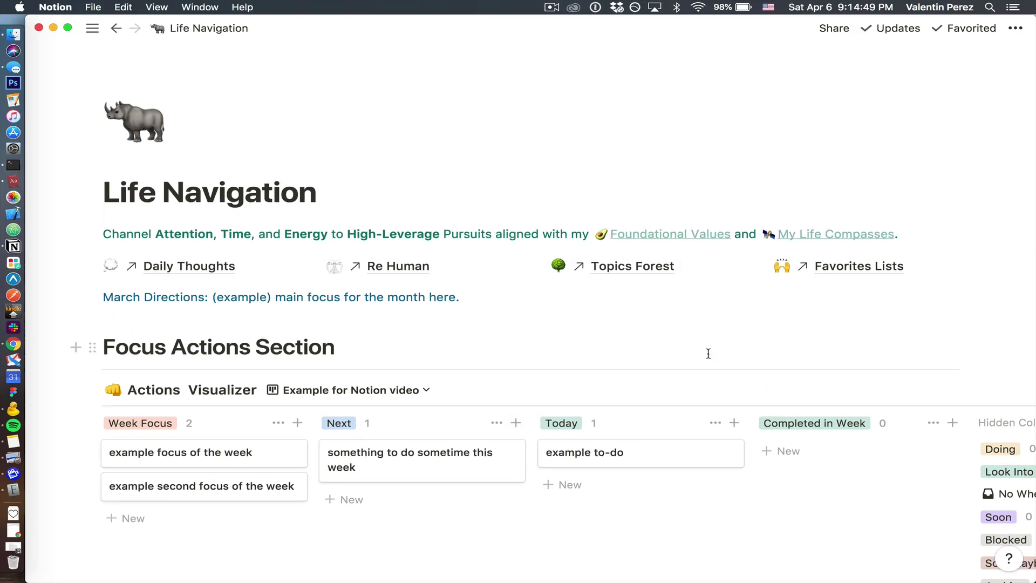
- Scroll further to the Science, Learning, Health, Wealth, Computing and Psychology topic groups
scroll(706, 353, down, 5)
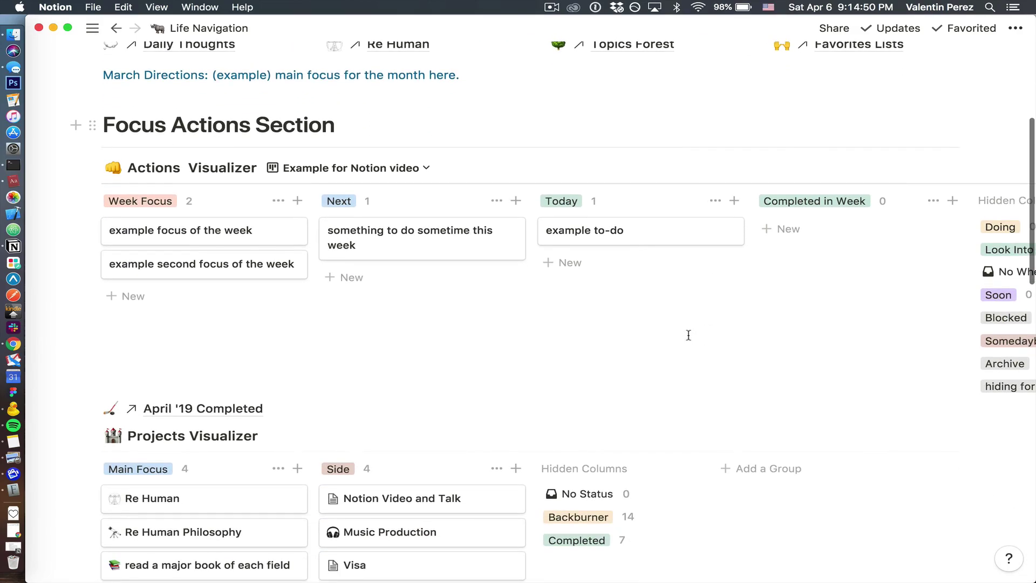
scroll(435, 83, down, 1)
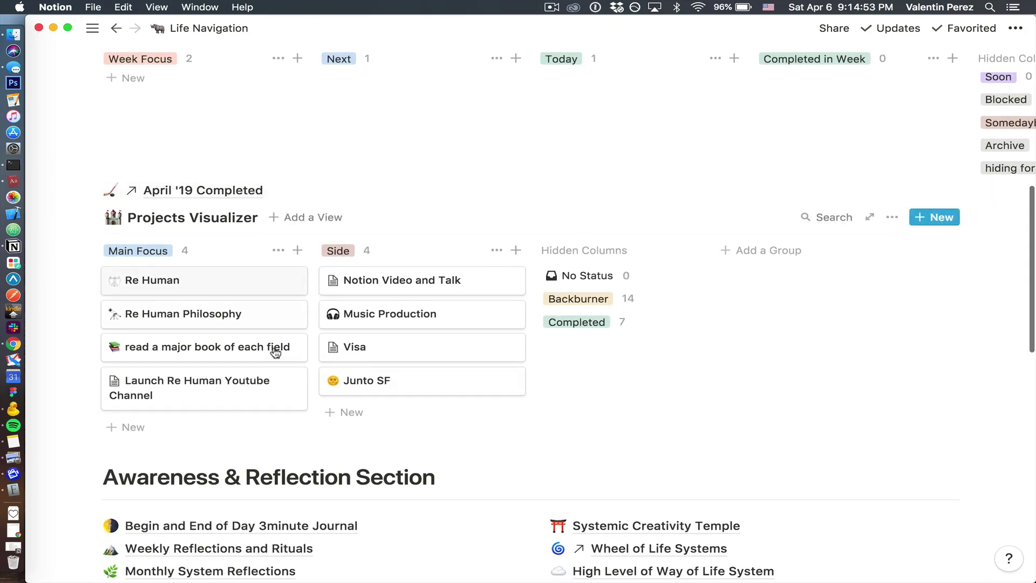
scroll(400, 411, down, 2)
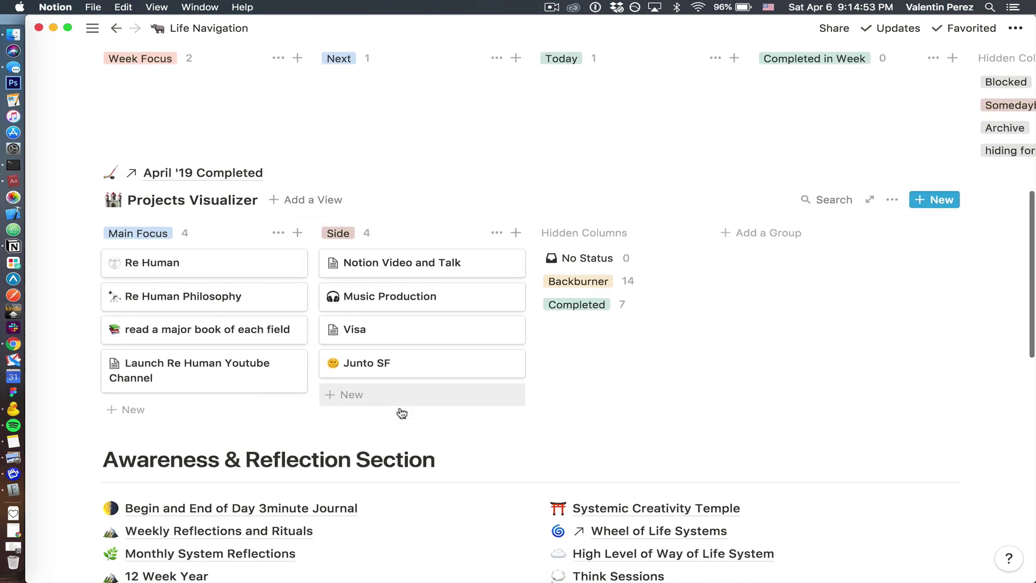
scroll(406, 435, down, 8)
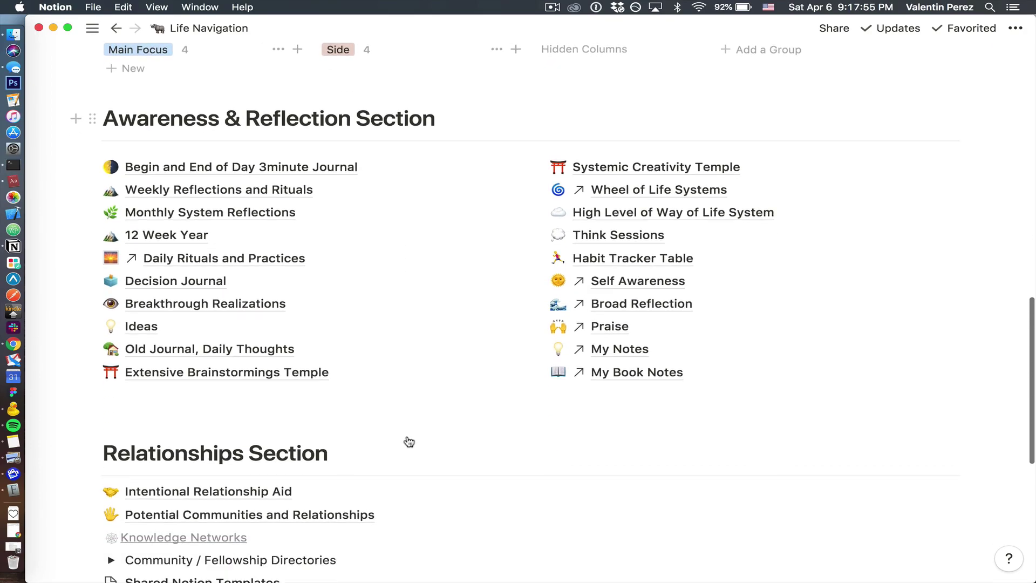
scroll(497, 257, down, 5)
scroll(475, 257, up, 20)
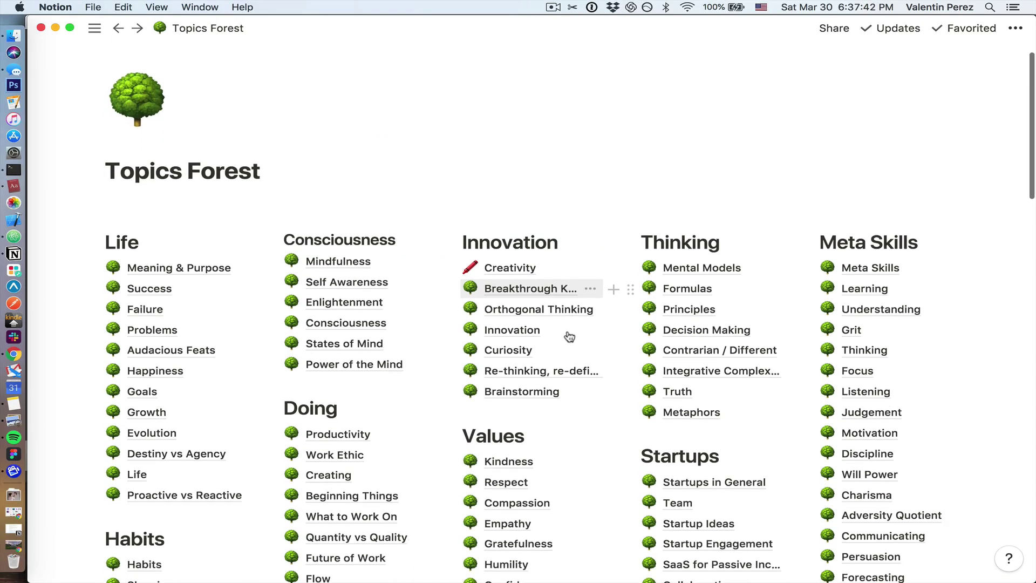
scroll(568, 336, down, 4)
scroll(570, 337, down, 8)
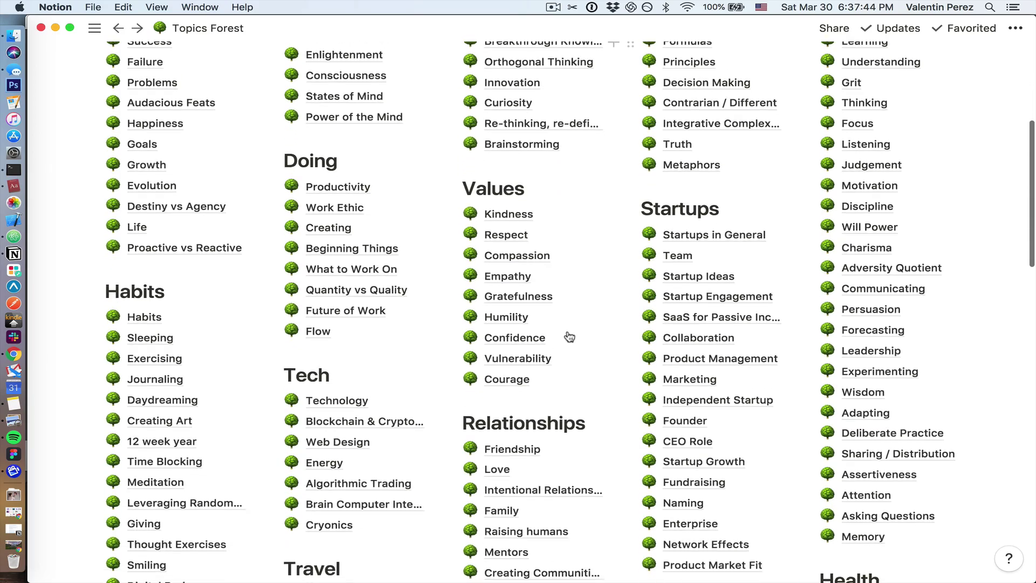
scroll(569, 337, down, 10)
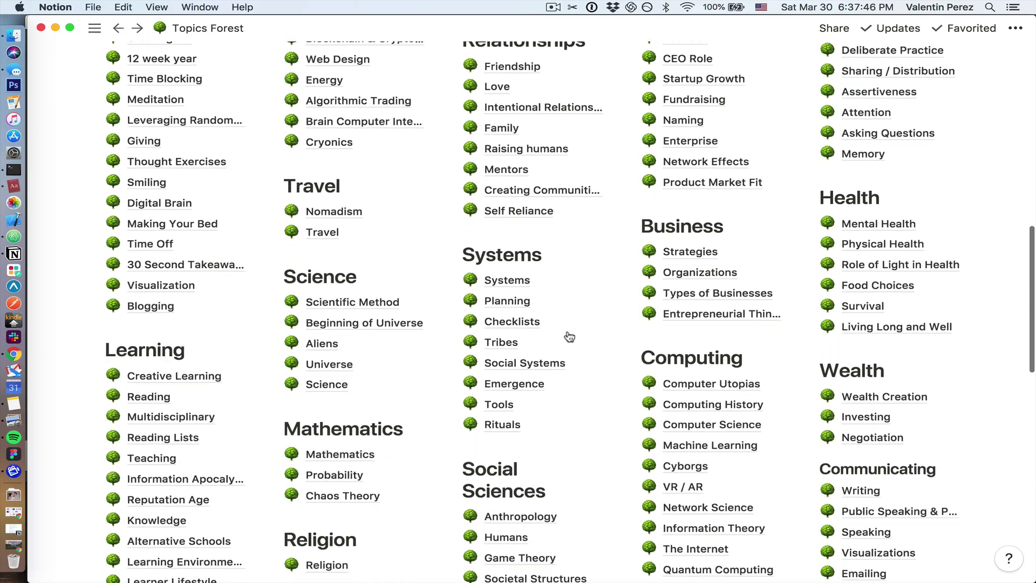
scroll(567, 331, down, 10)
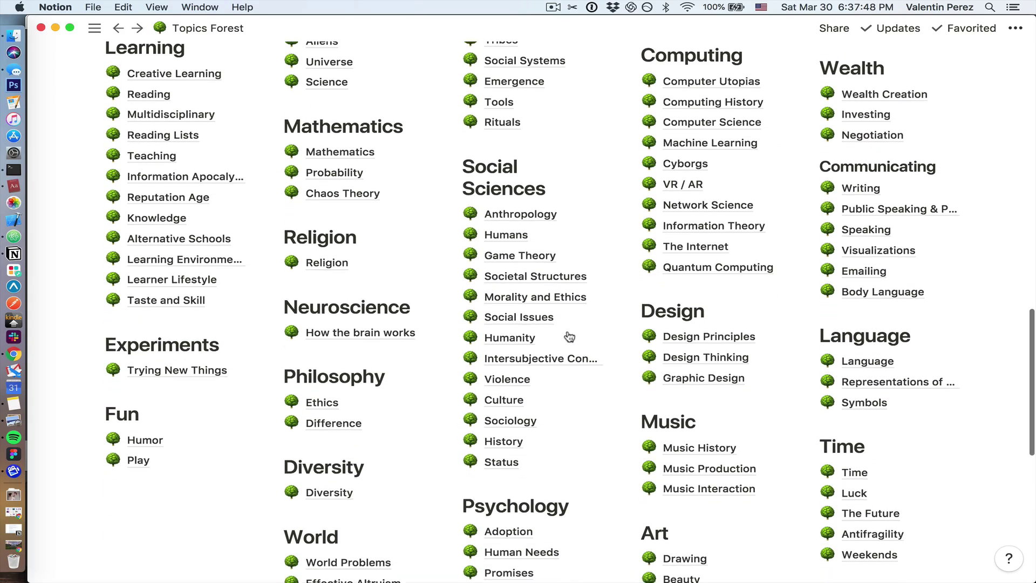
scroll(569, 337, up, 20)
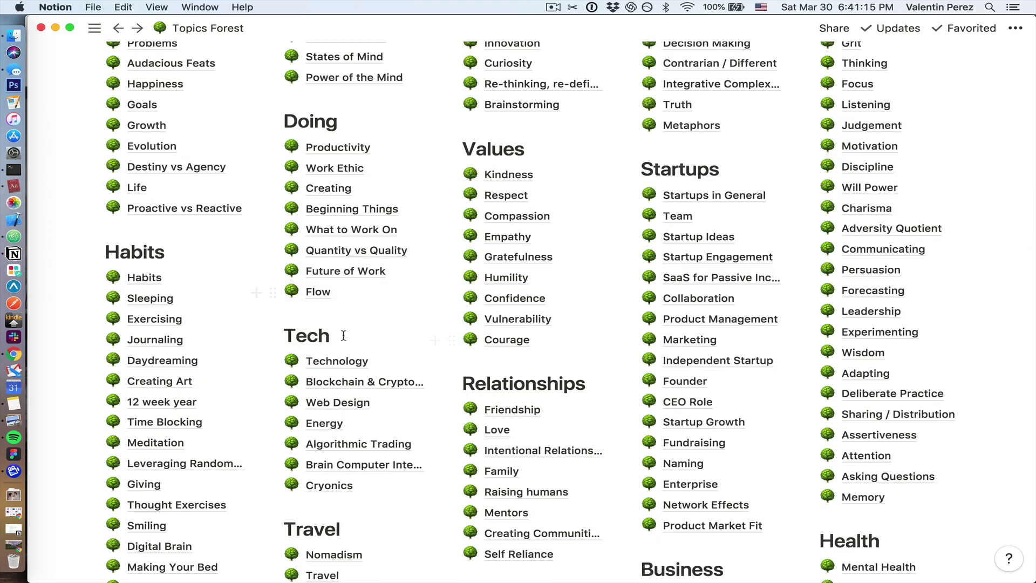
scroll(342, 332, down, 2)
scroll(344, 335, down, 1)
scroll(344, 340, down, 3)
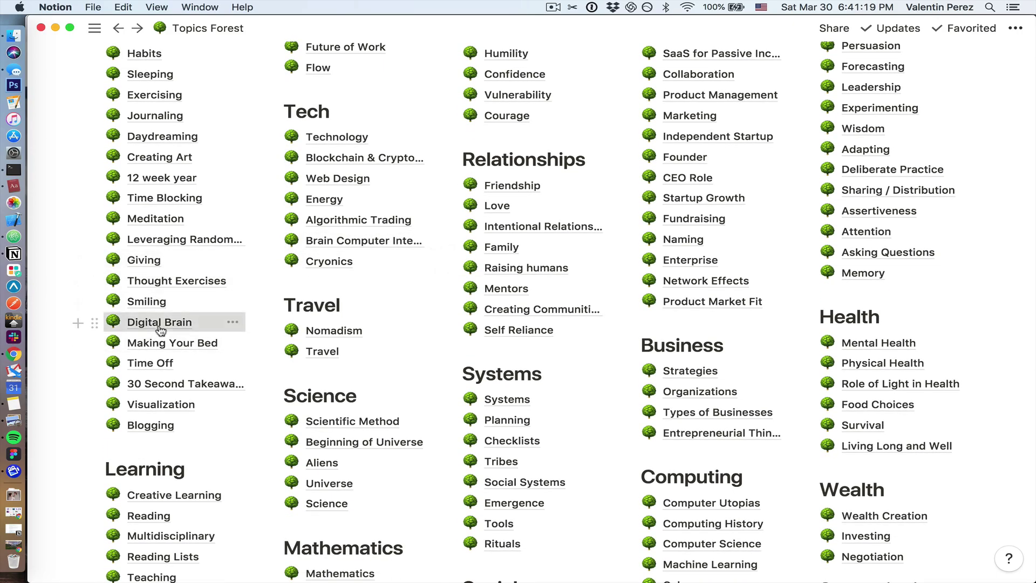
click(159, 326)
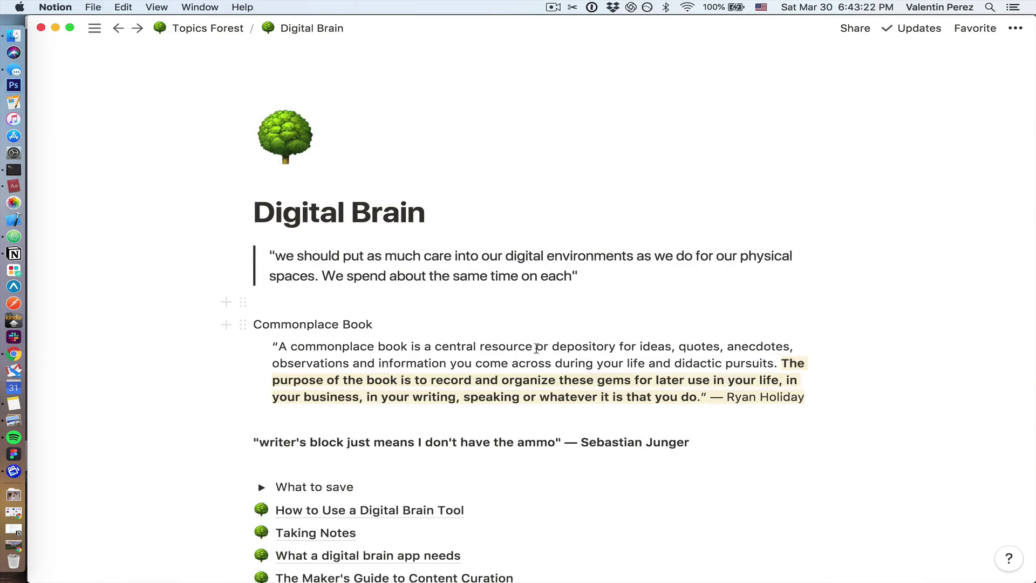
scroll(536, 348, down, 1)
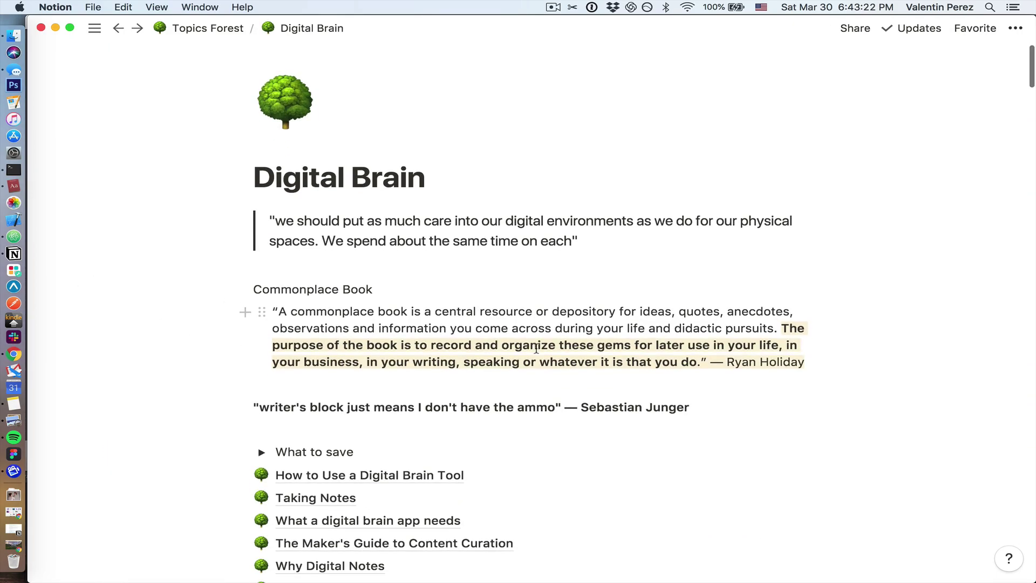
scroll(536, 348, down, 5)
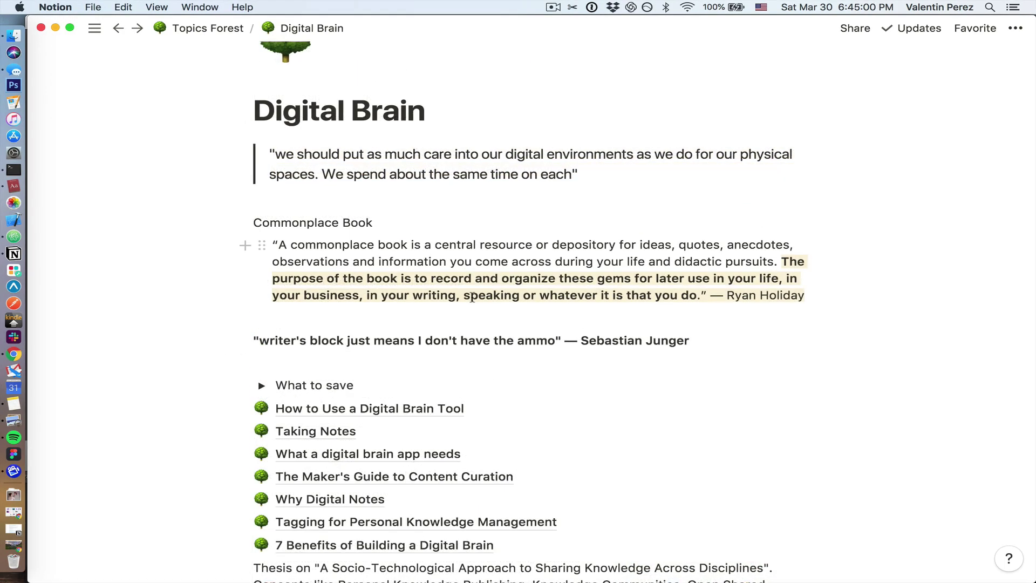
scroll(472, 297, down, 2)
scroll(479, 188, up, 2)
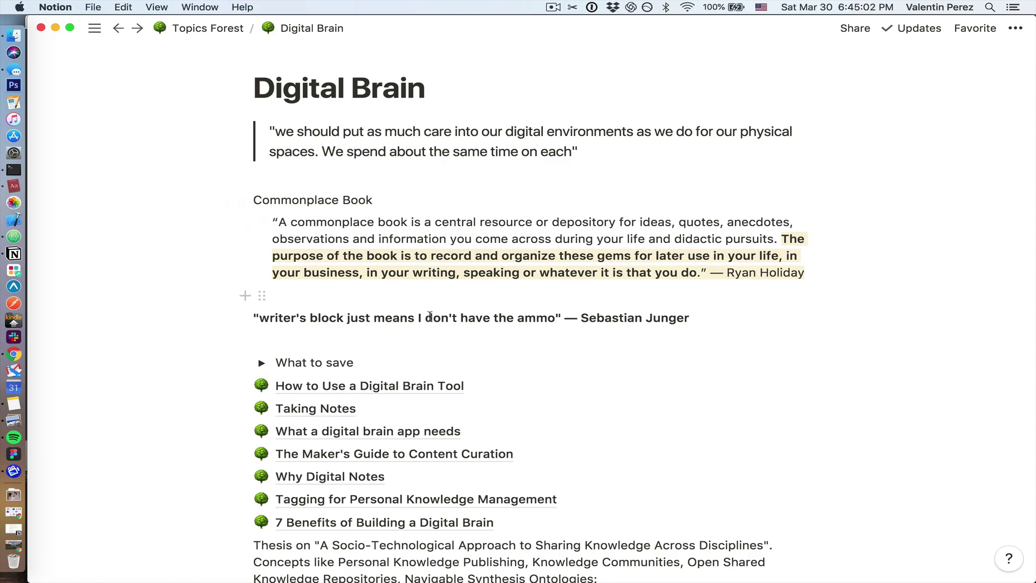
scroll(430, 315, down, 2)
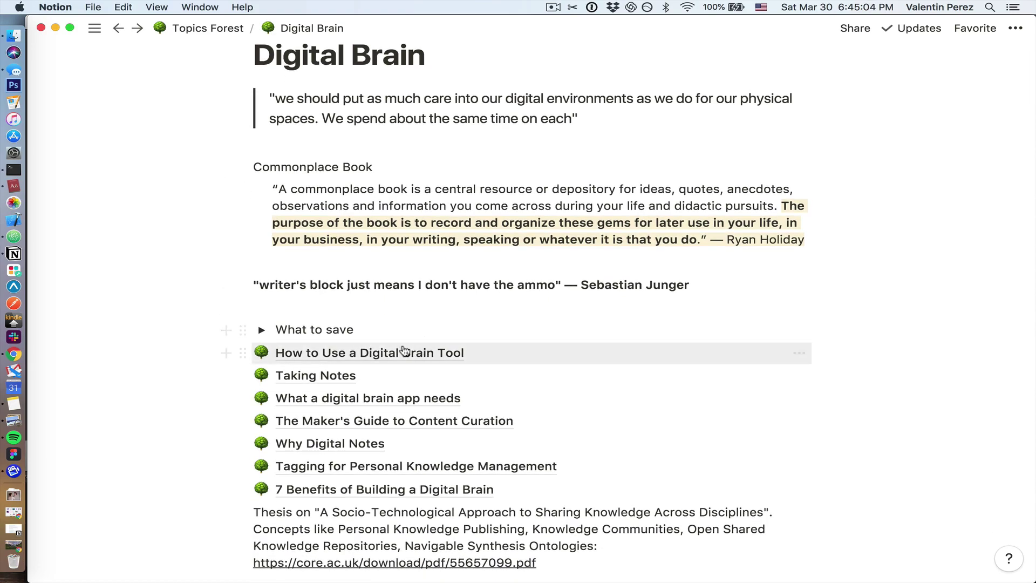
click(391, 351)
scroll(354, 370, down, 4)
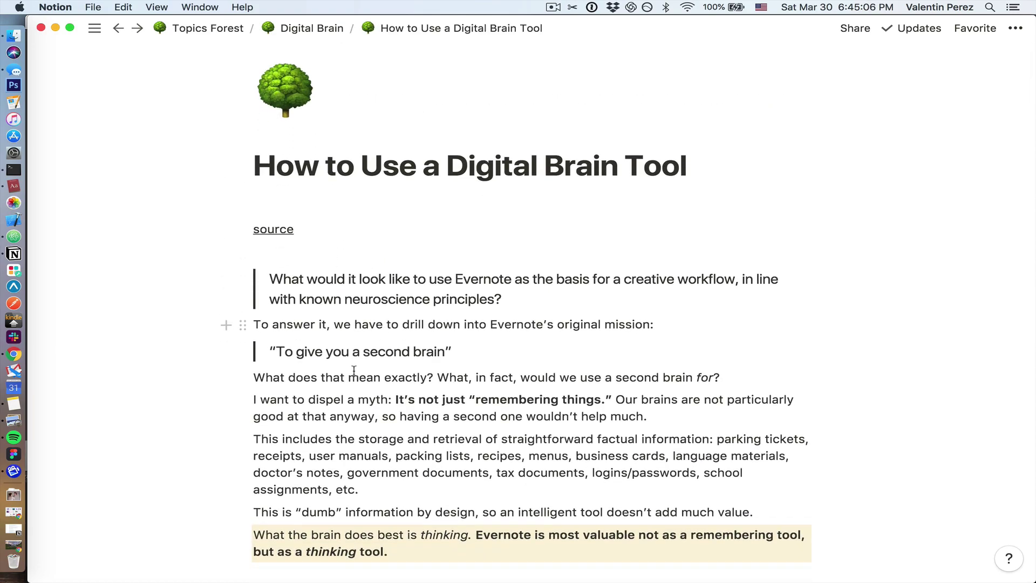
scroll(342, 371, down, 2)
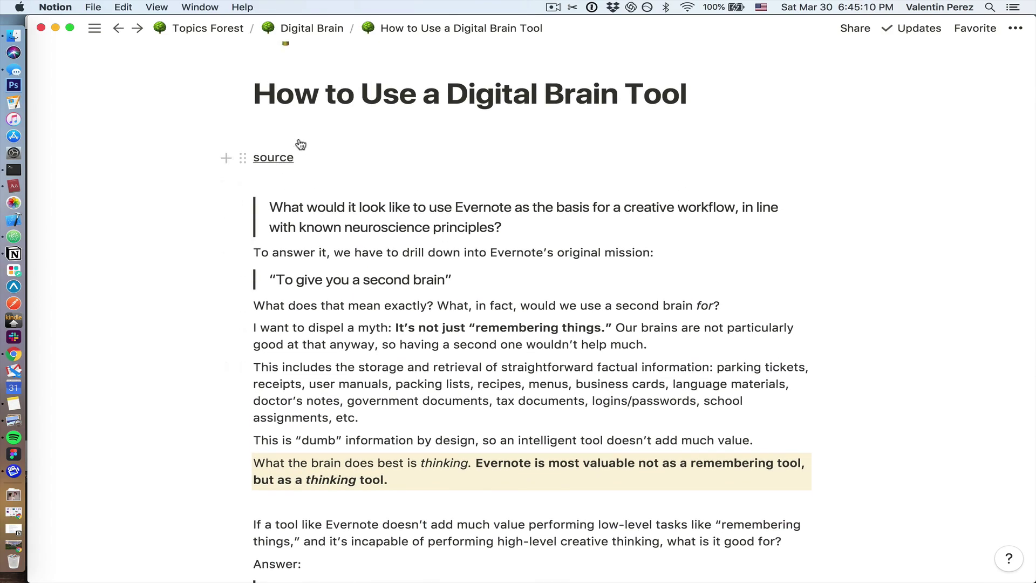
scroll(310, 150, up, 4)
scroll(273, 155, down, 5)
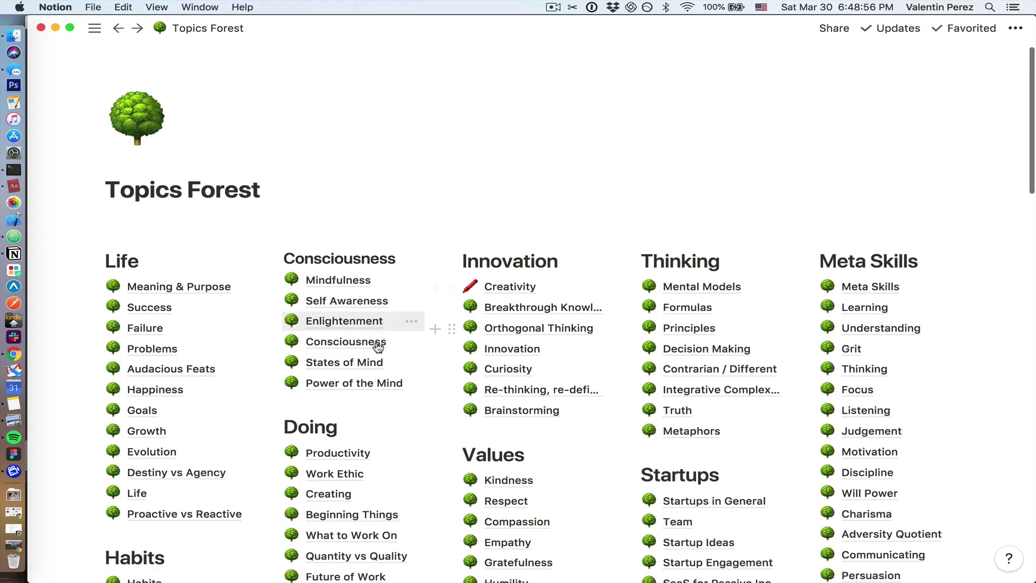
scroll(382, 342, down, 10)
scroll(378, 347, down, 8)
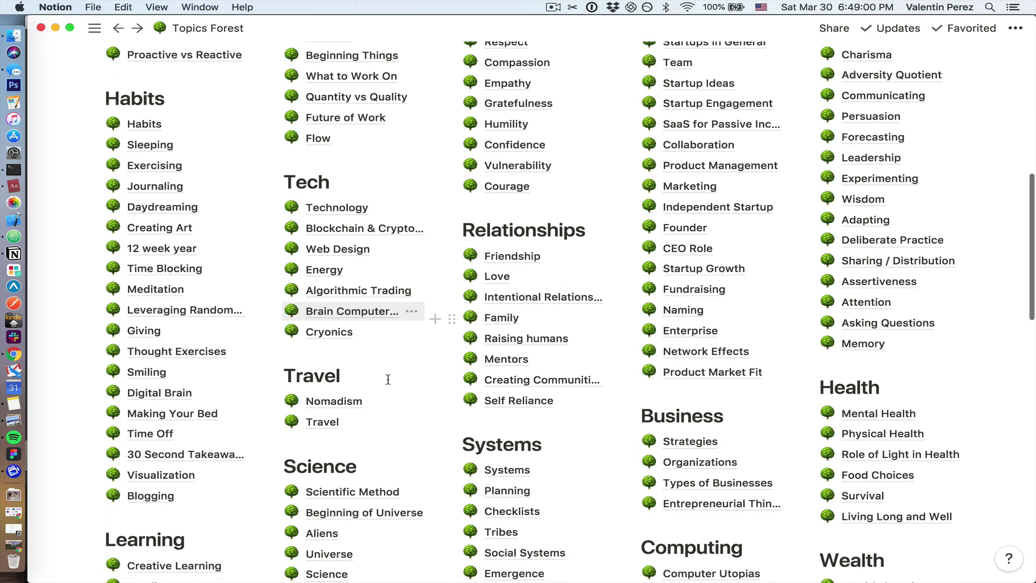
scroll(390, 385, up, 10)
scroll(345, 261, up, 2)
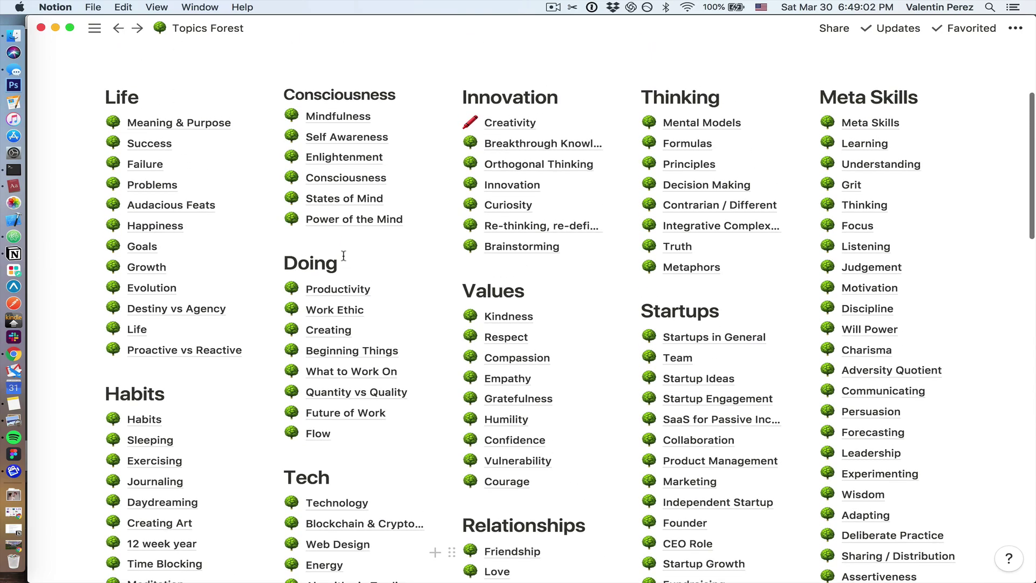
scroll(343, 257, down, 6)
scroll(344, 257, down, 16)
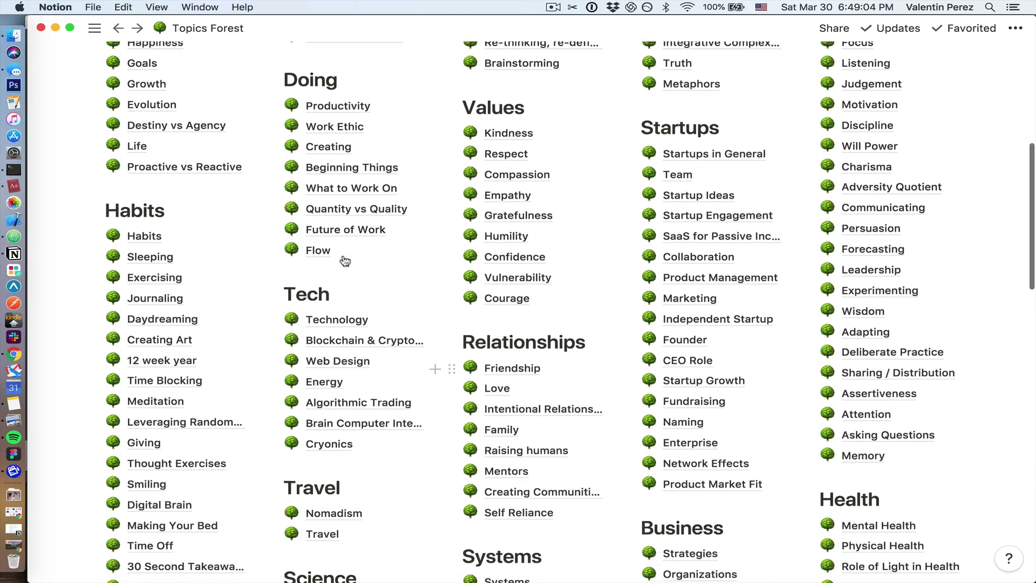
scroll(662, 322, down, 20)
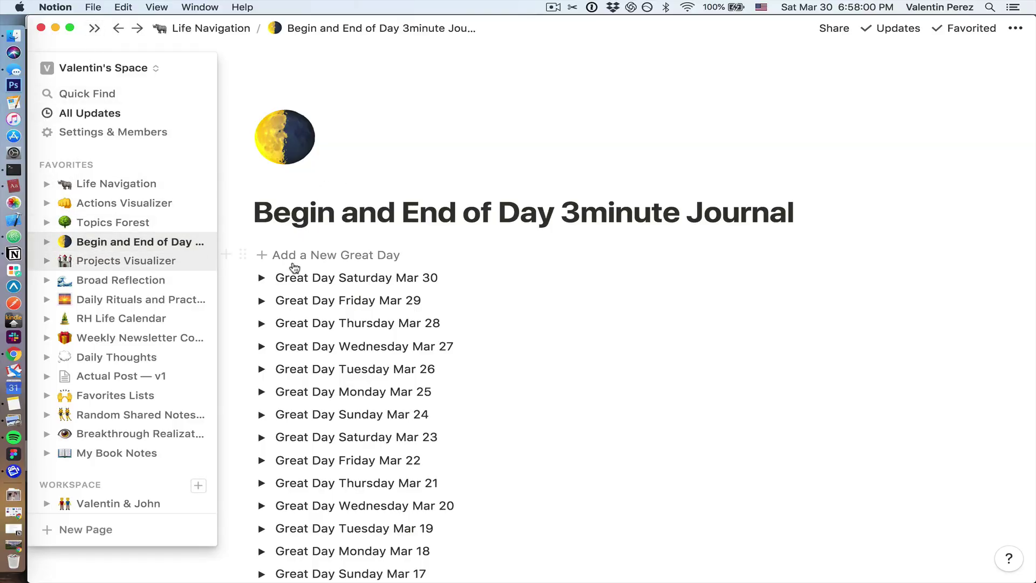
- Add a new Great Day entry to the 3minute Journal with the template button
click(373, 260)
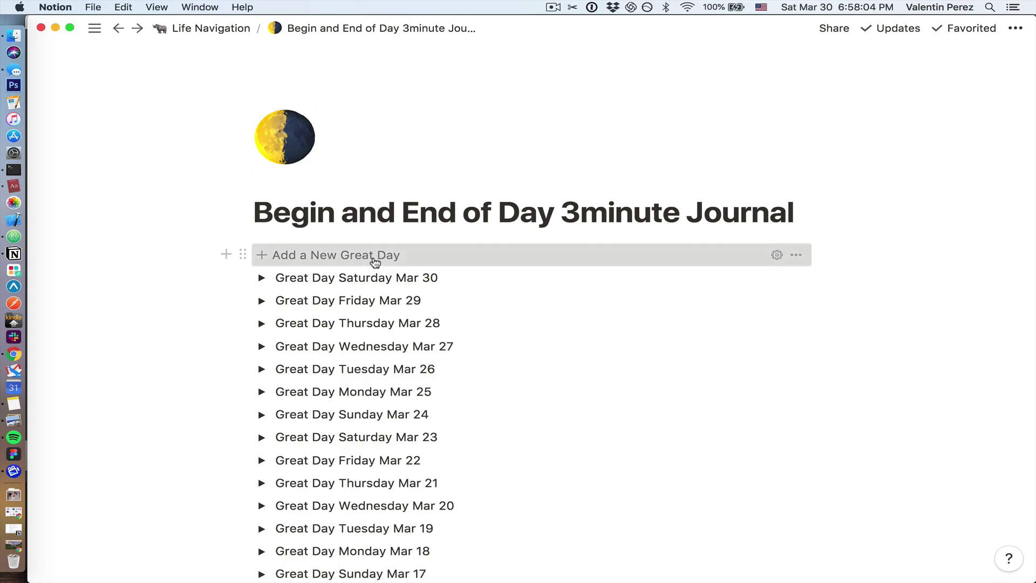
- Expand the new Great Day entry's template questions and read through them
click(261, 278)
scroll(384, 421, down, 7)
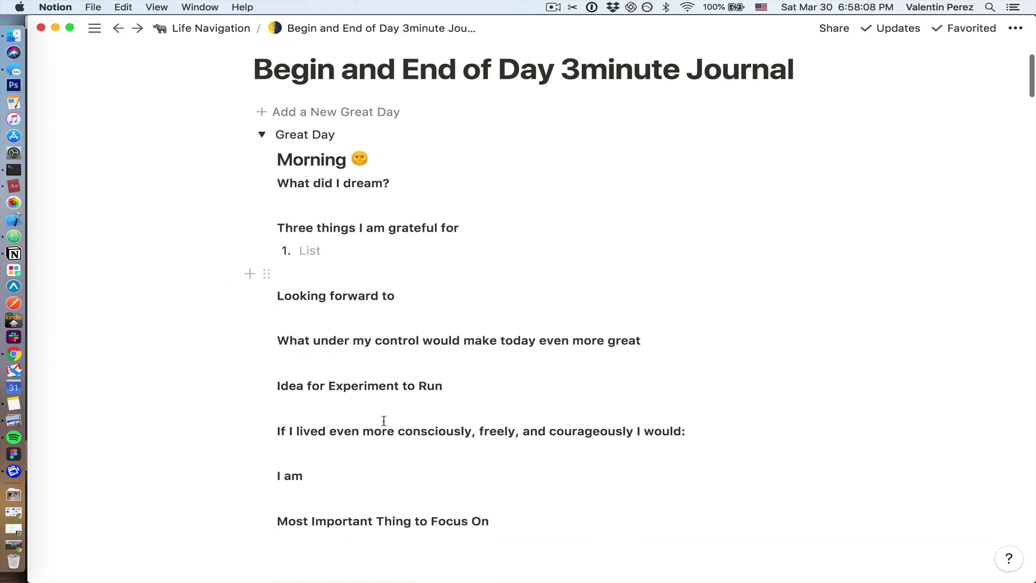
scroll(383, 420, up, 3)
scroll(381, 412, up, 2)
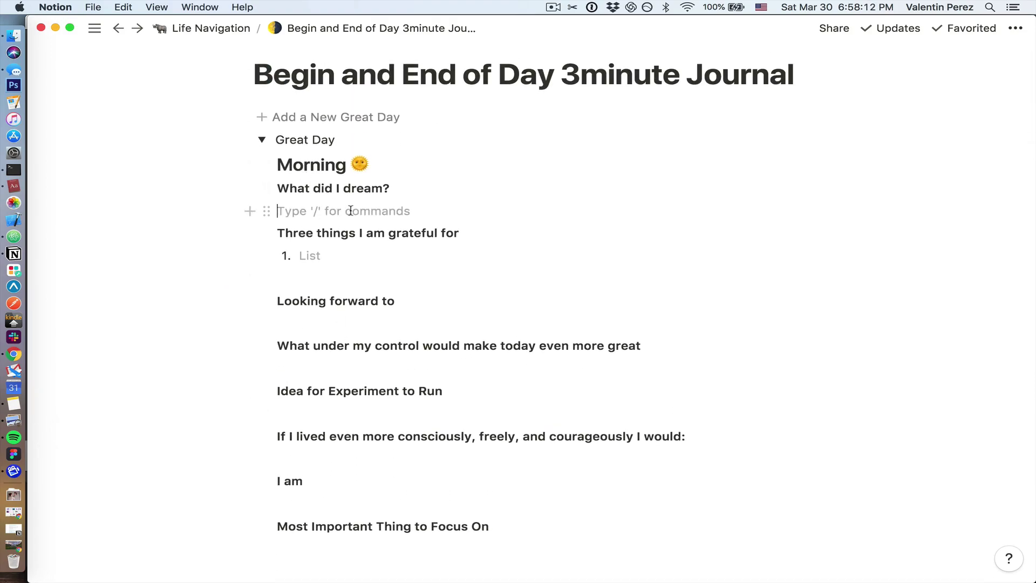
scroll(363, 221, down, 2)
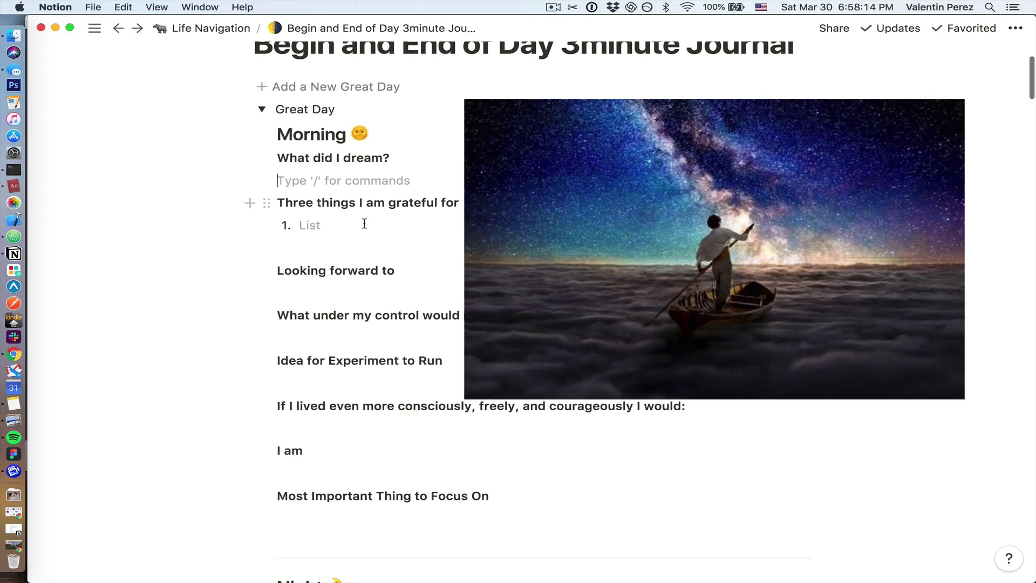
scroll(357, 231, down, 1)
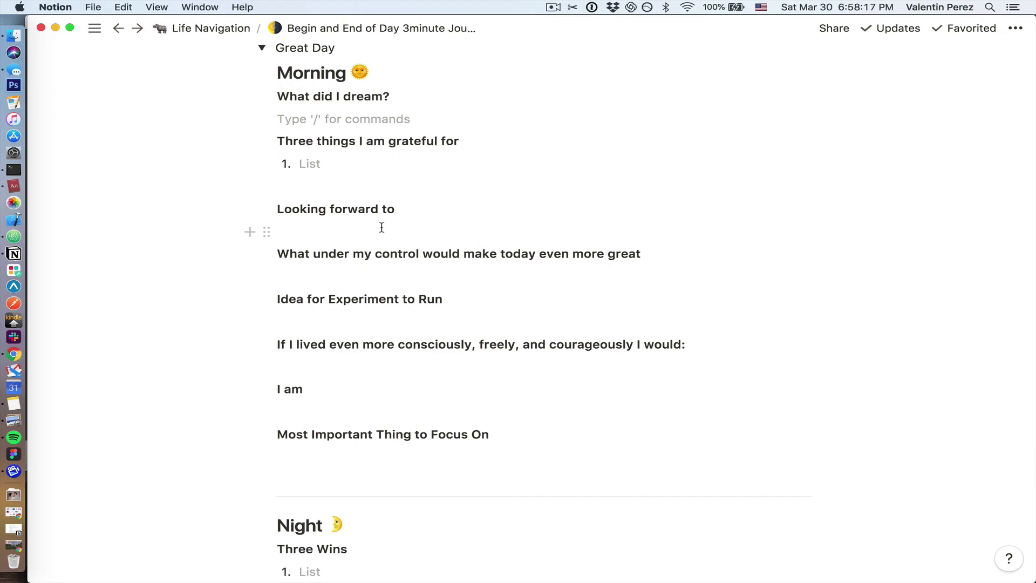
scroll(380, 229, down, 2)
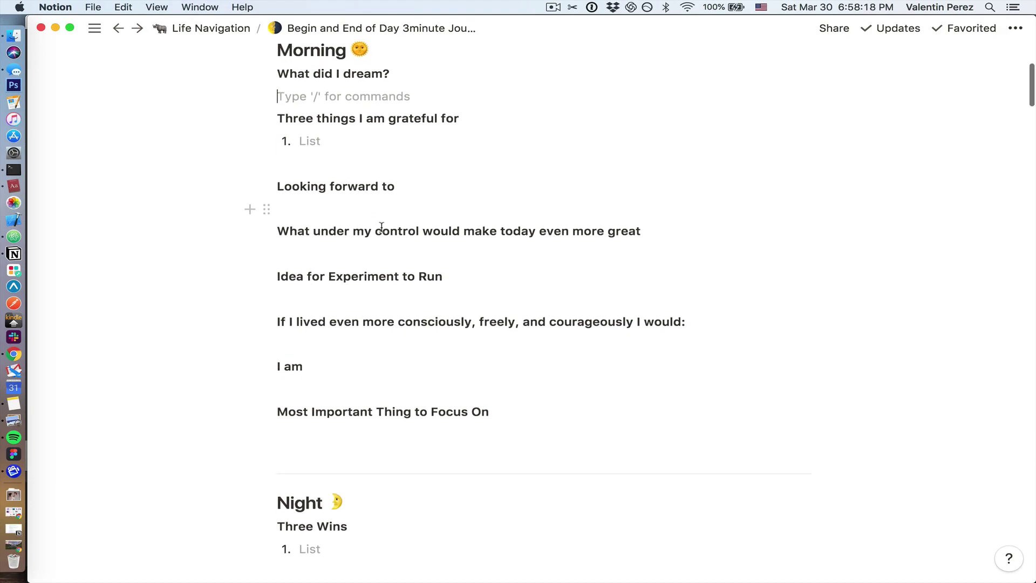
scroll(451, 262, down, 2)
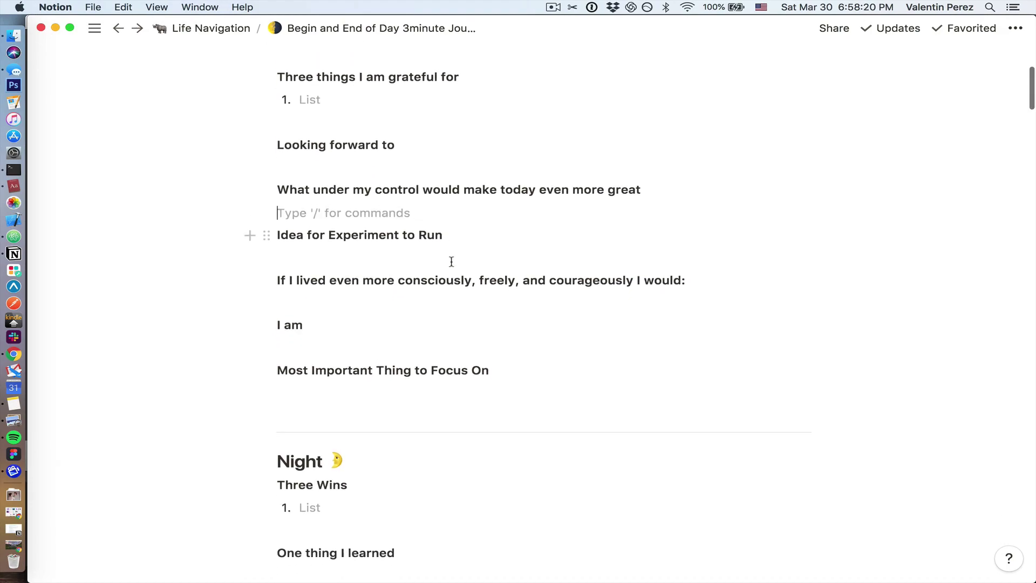
scroll(428, 270, down, 1)
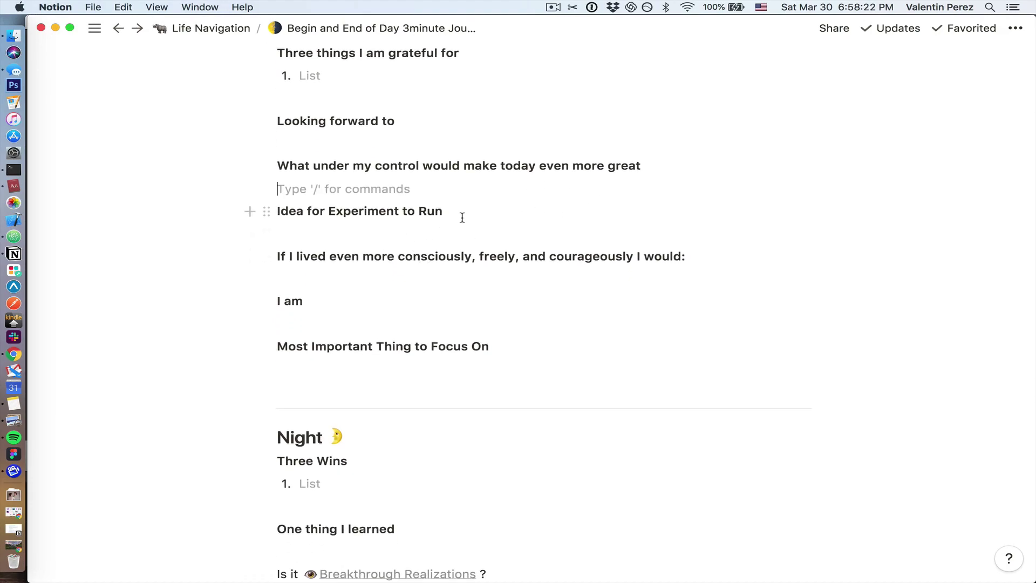
scroll(419, 231, down, 3)
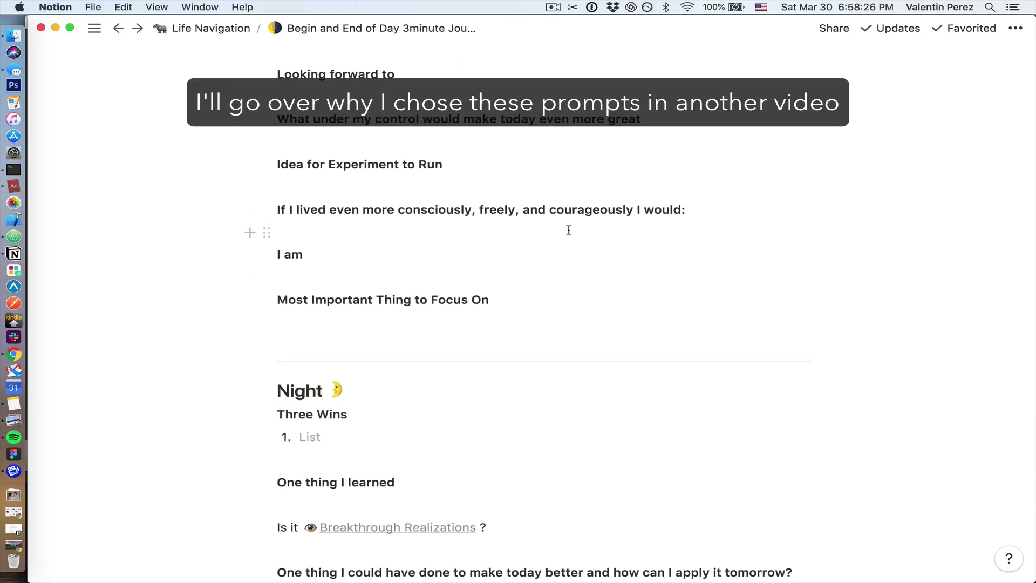
scroll(540, 227, down, 3)
scroll(396, 243, down, 3)
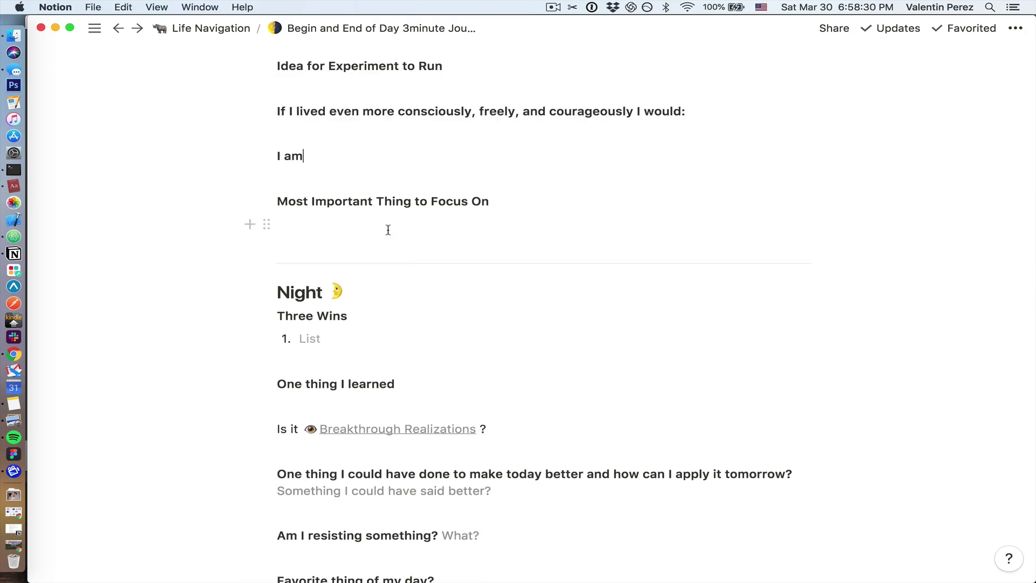
scroll(387, 230, down, 2)
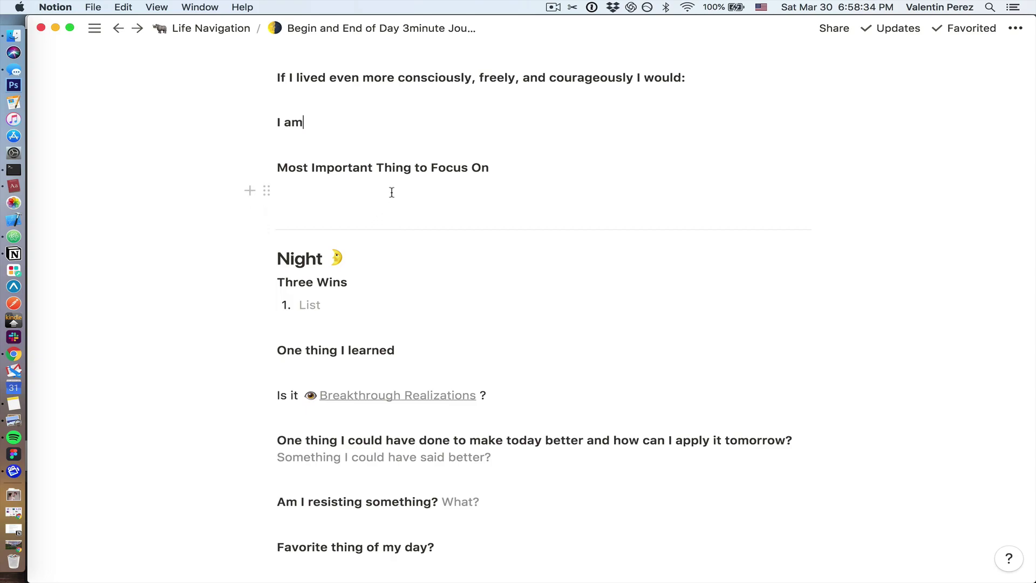
- Continue down through the rest of the daily journal's prompts and entries
scroll(392, 192, down, 5)
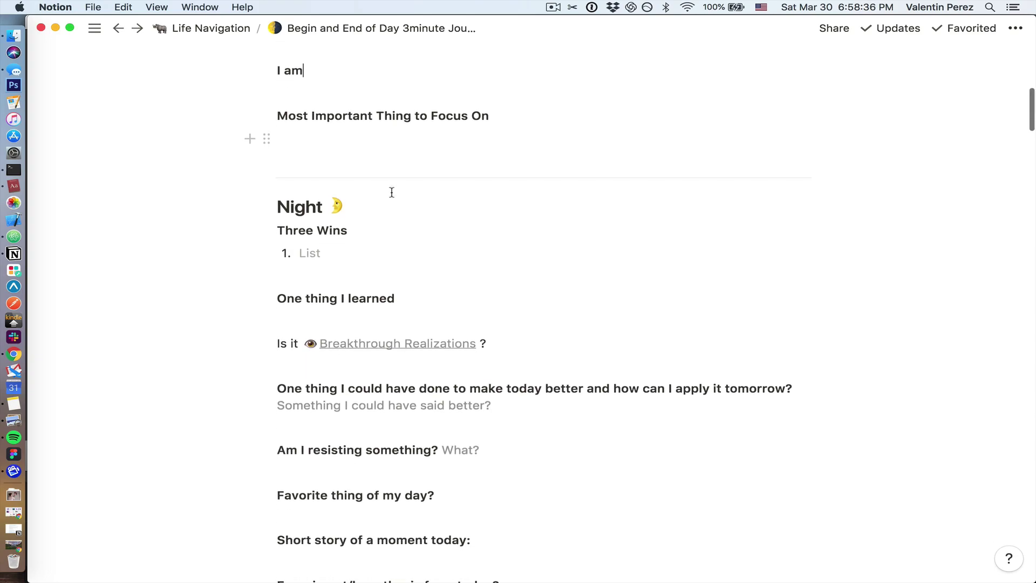
scroll(422, 227, down, 4)
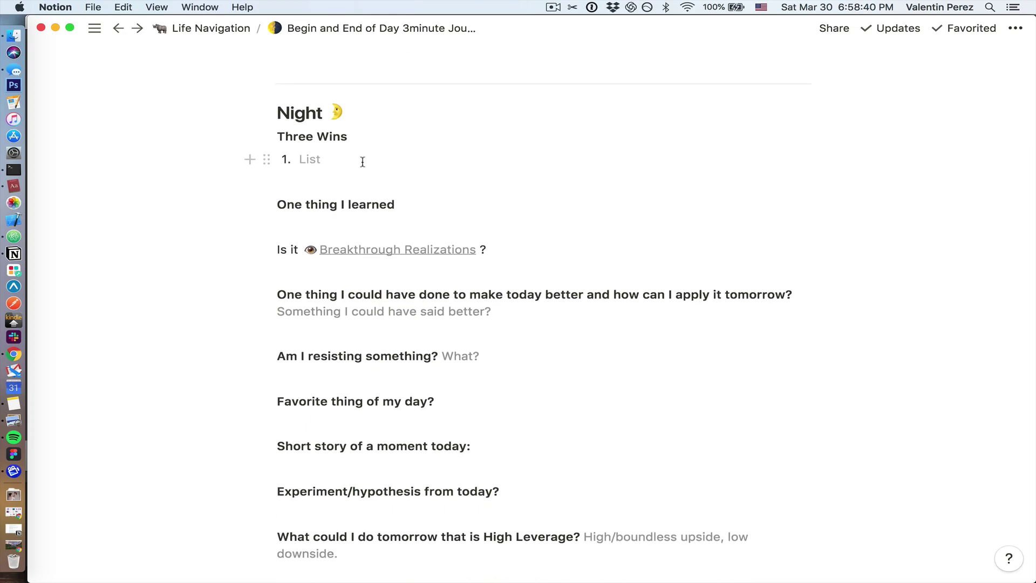
scroll(365, 162, down, 3)
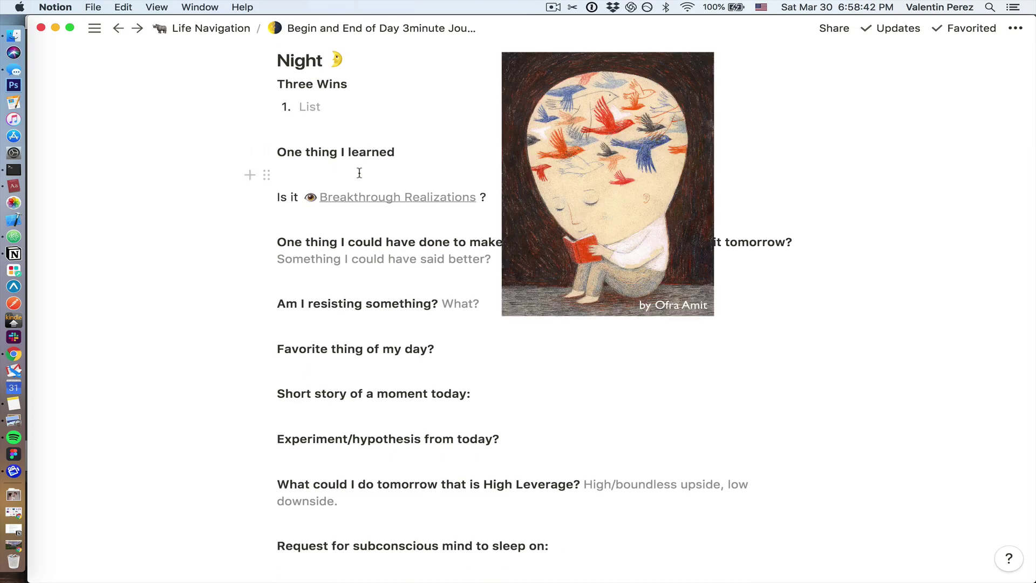
scroll(359, 173, down, 1)
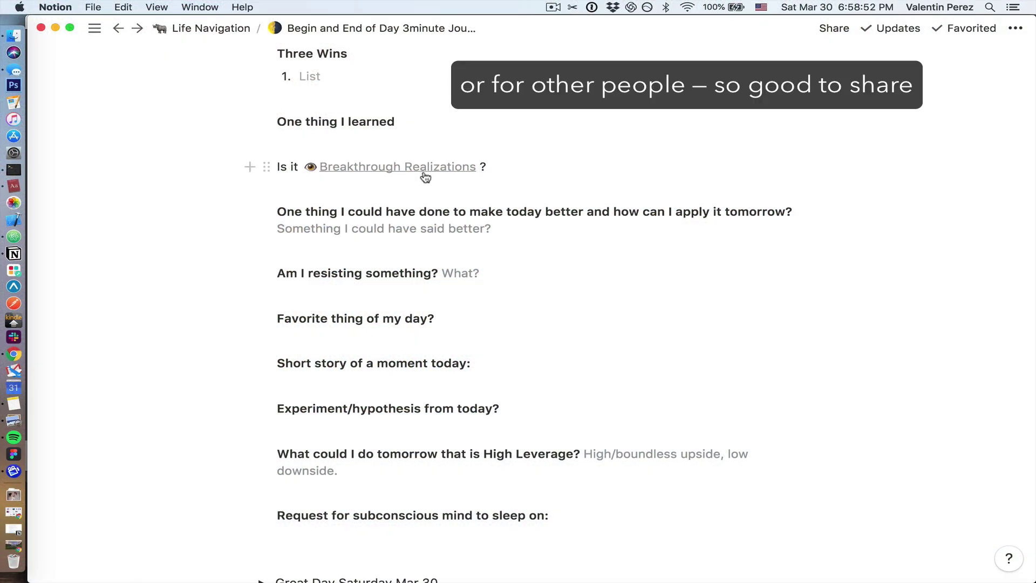
scroll(418, 231, down, 3)
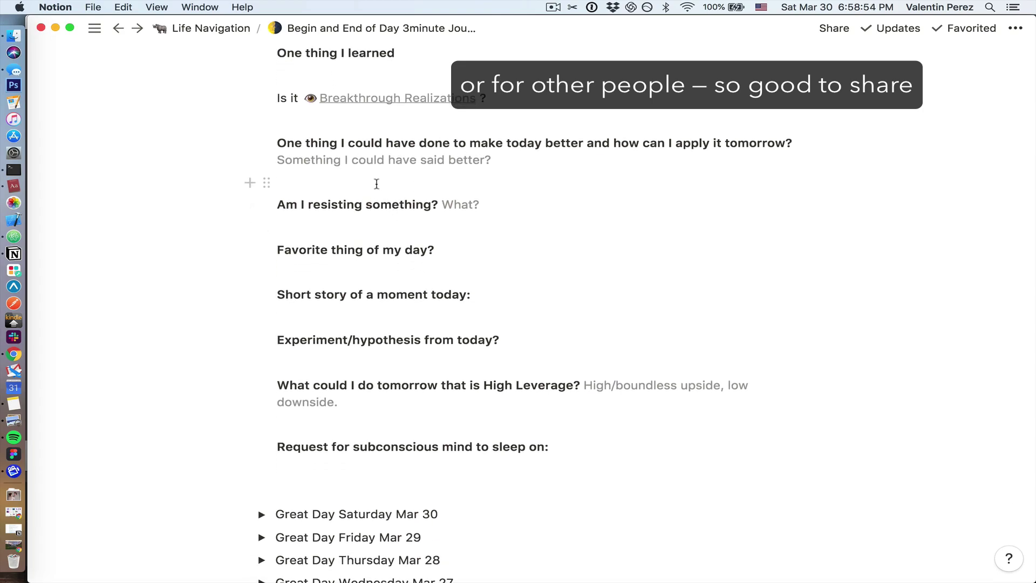
scroll(367, 183, down, 1)
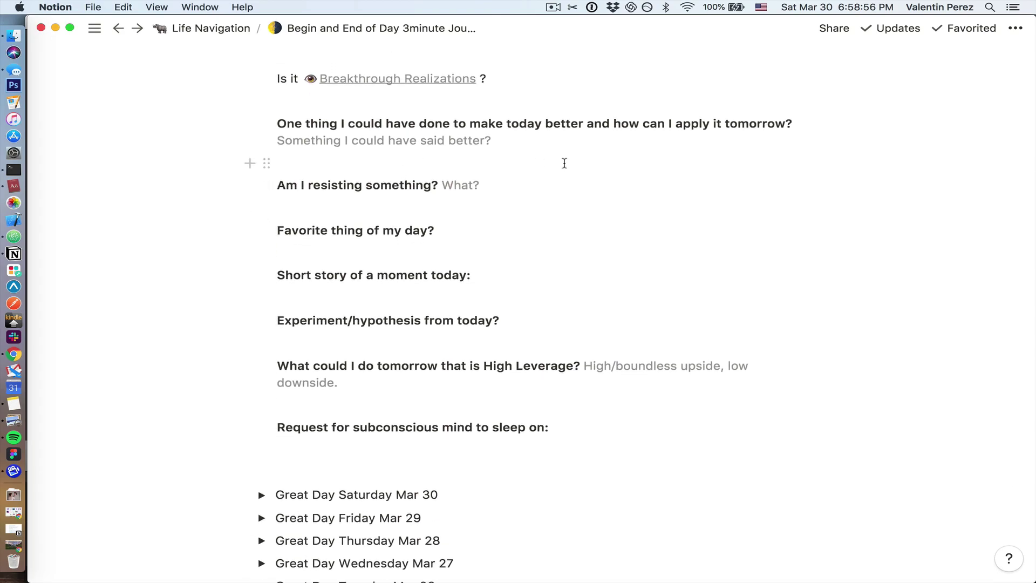
scroll(563, 175, down, 1)
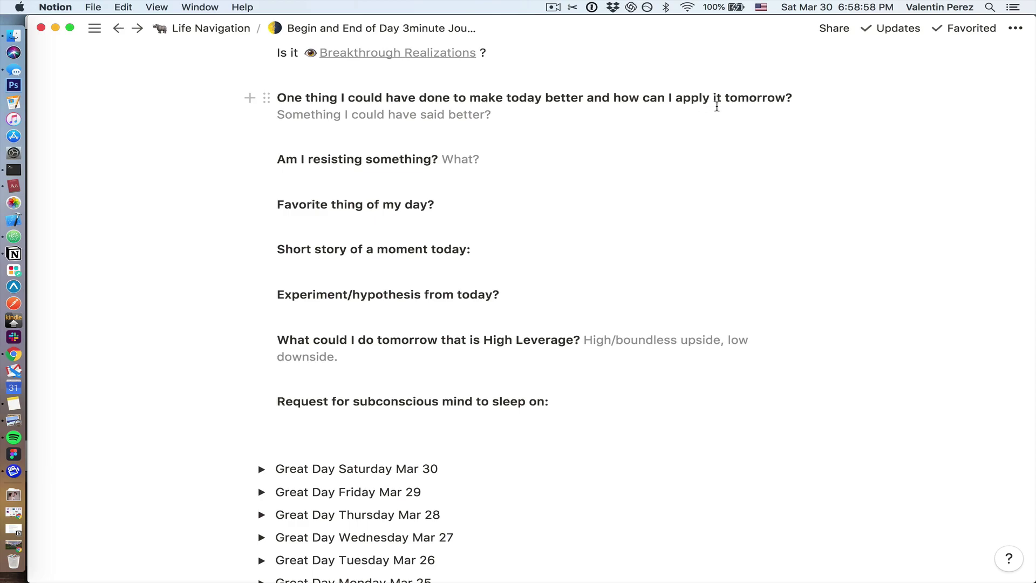
scroll(464, 156, down, 3)
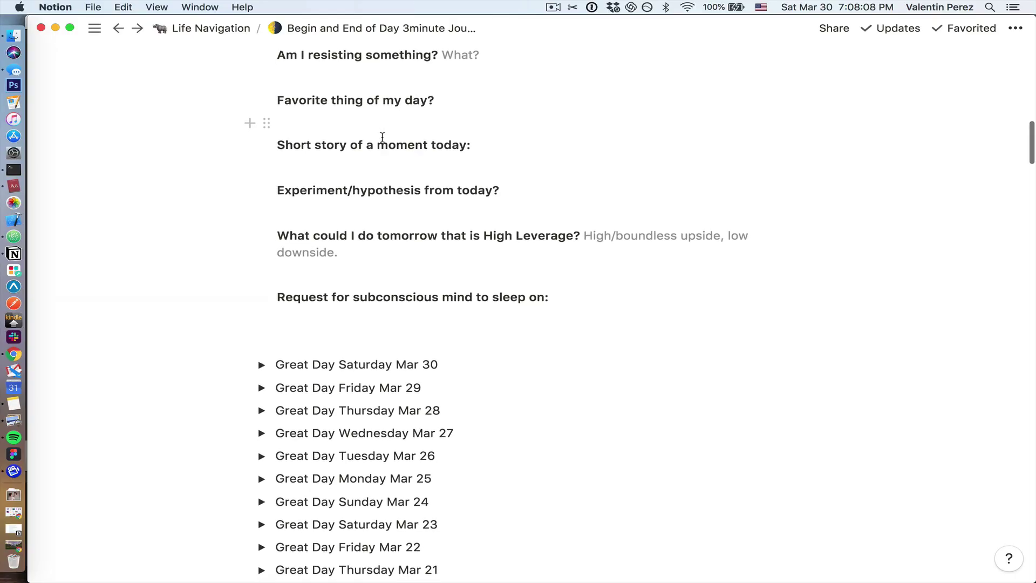
scroll(381, 136, down, 1)
scroll(387, 151, down, 2)
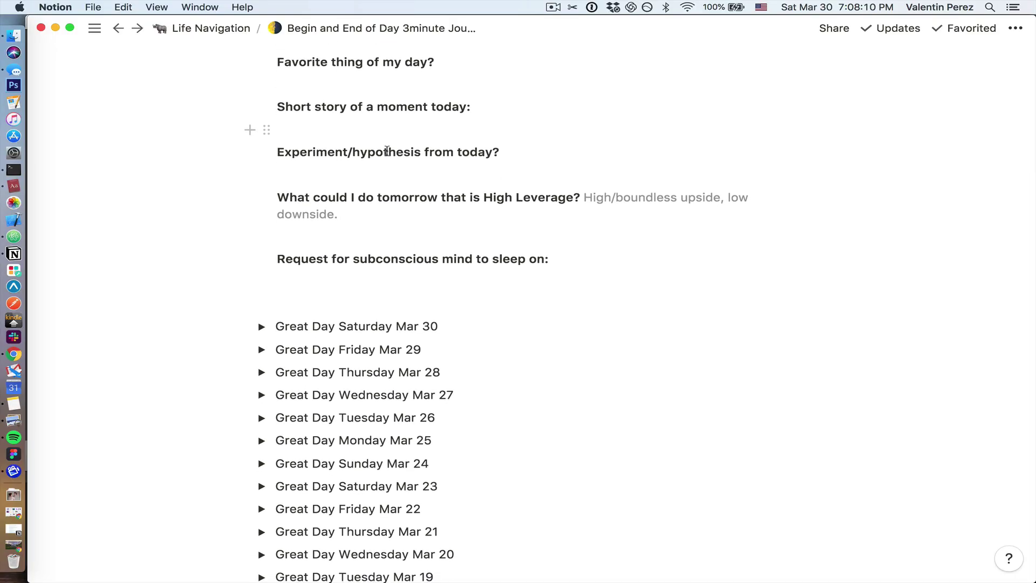
scroll(421, 115, down, 1)
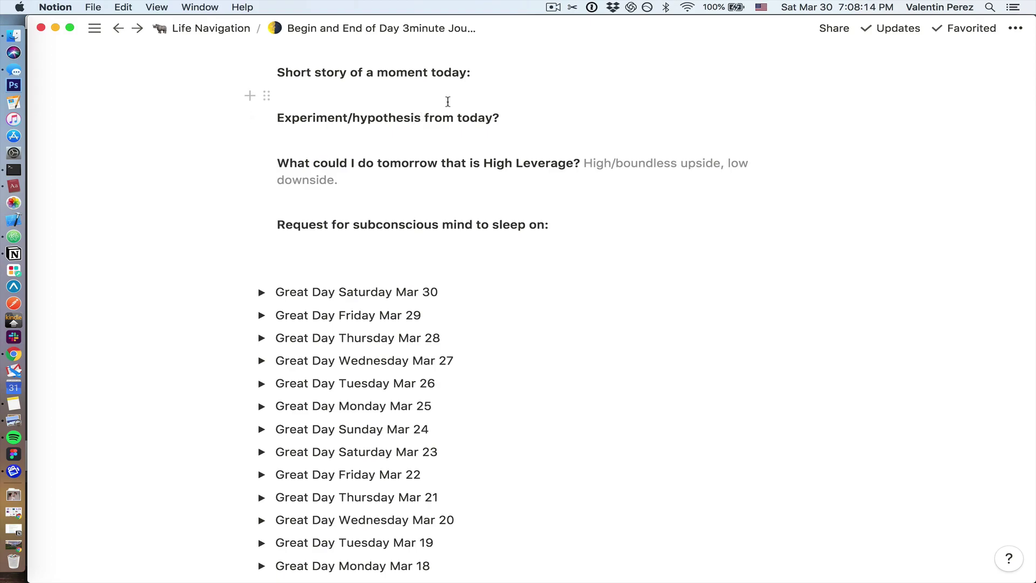
scroll(448, 102, down, 2)
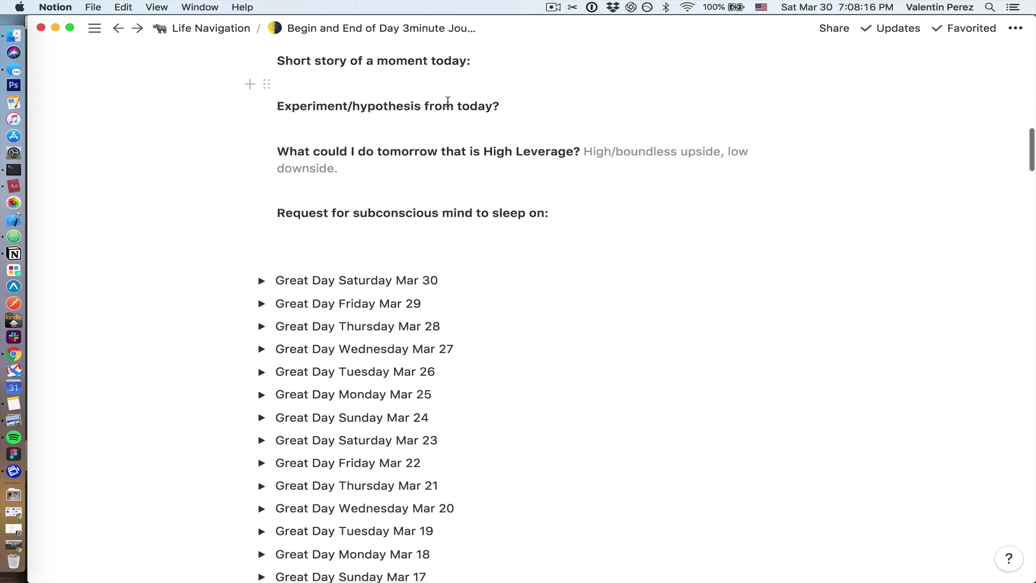
scroll(414, 107, down, 2)
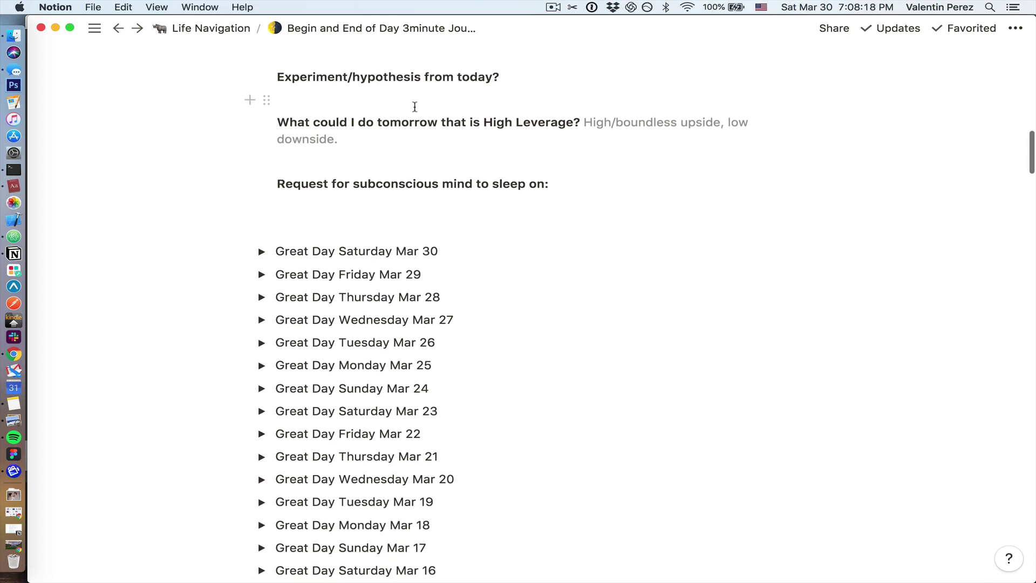
scroll(414, 107, down, 2)
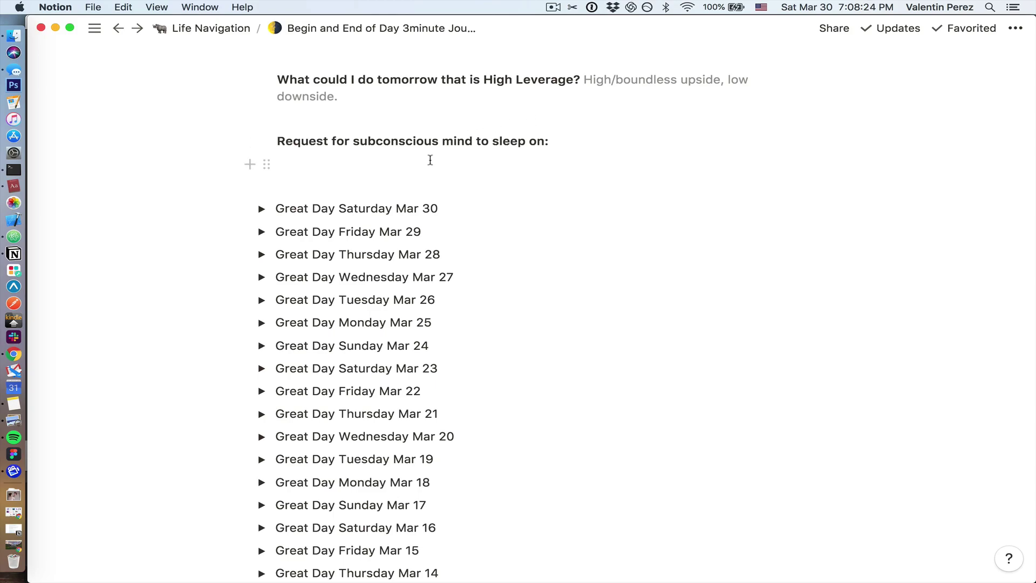
scroll(468, 166, up, 1)
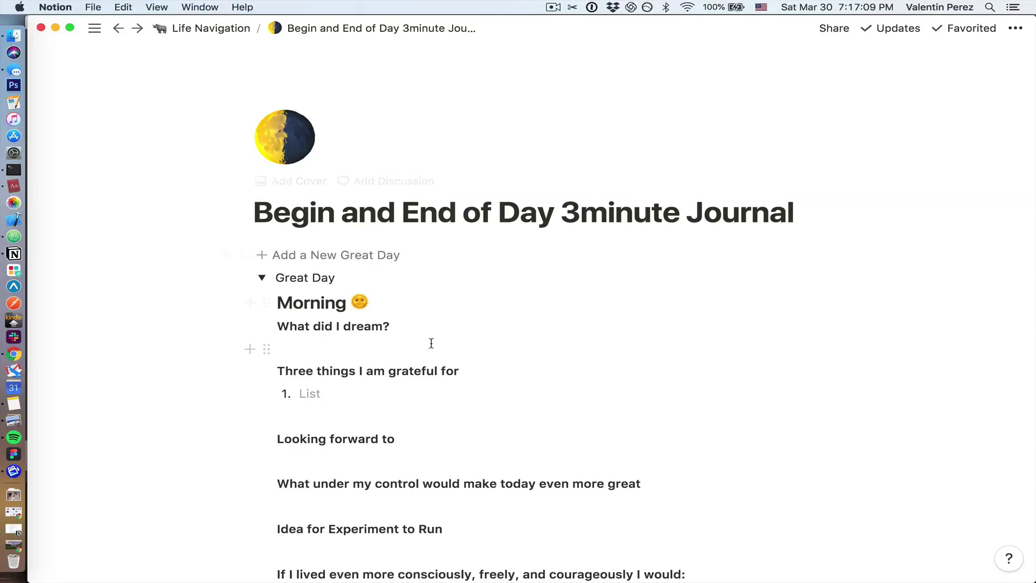
scroll(431, 343, down, 1)
- Return to Life Navigation, open Weekly Reflections and Rituals, and add a new weekly reflection
click(206, 27)
scroll(400, 298, down, 12)
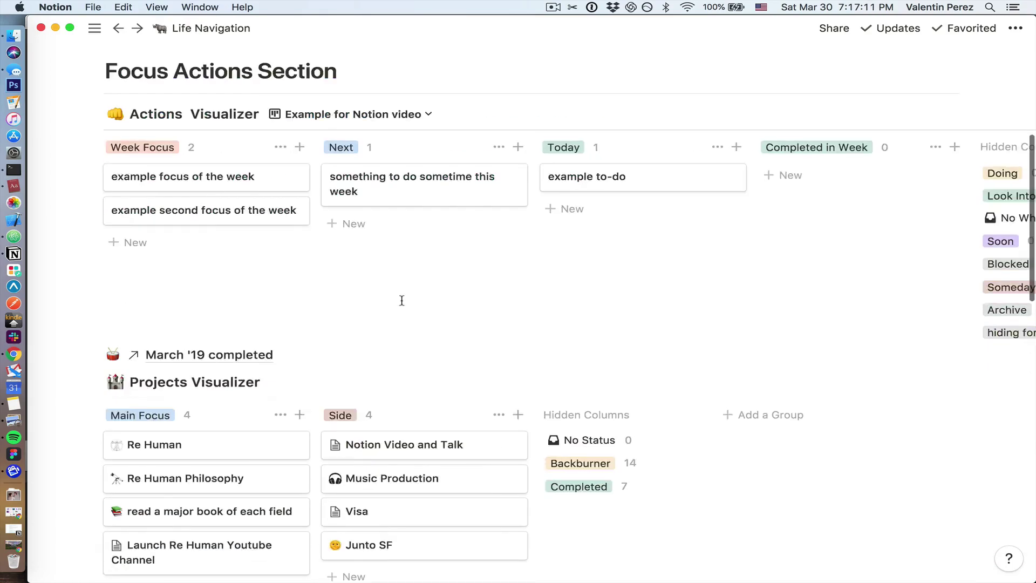
scroll(402, 301, down, 2)
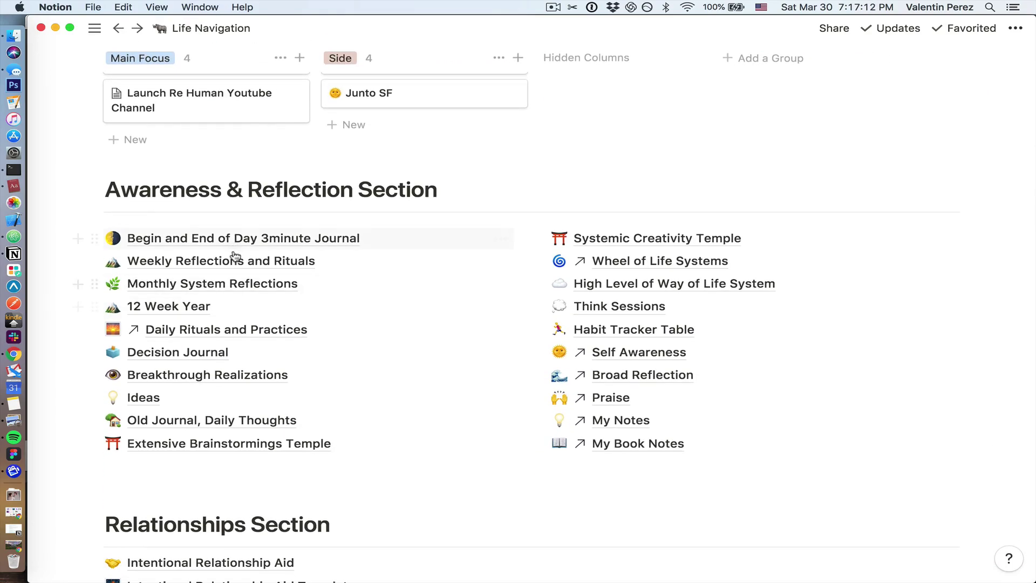
click(273, 262)
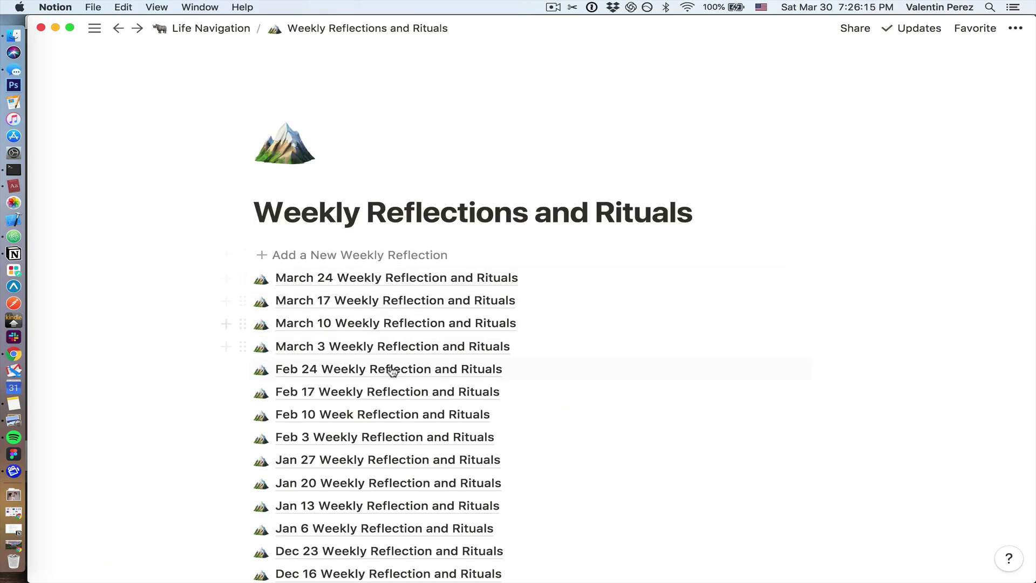
click(427, 256)
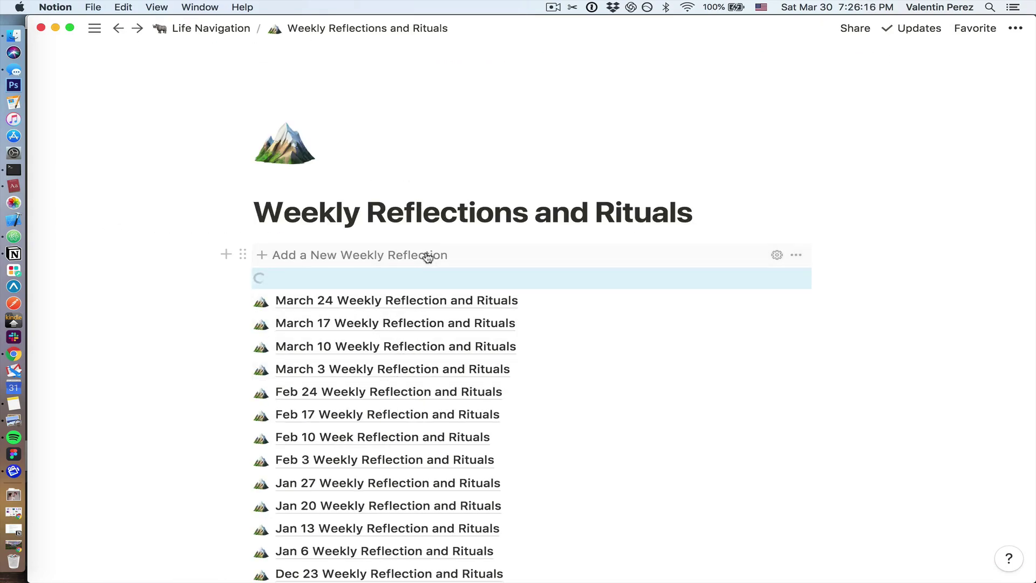
click(422, 284)
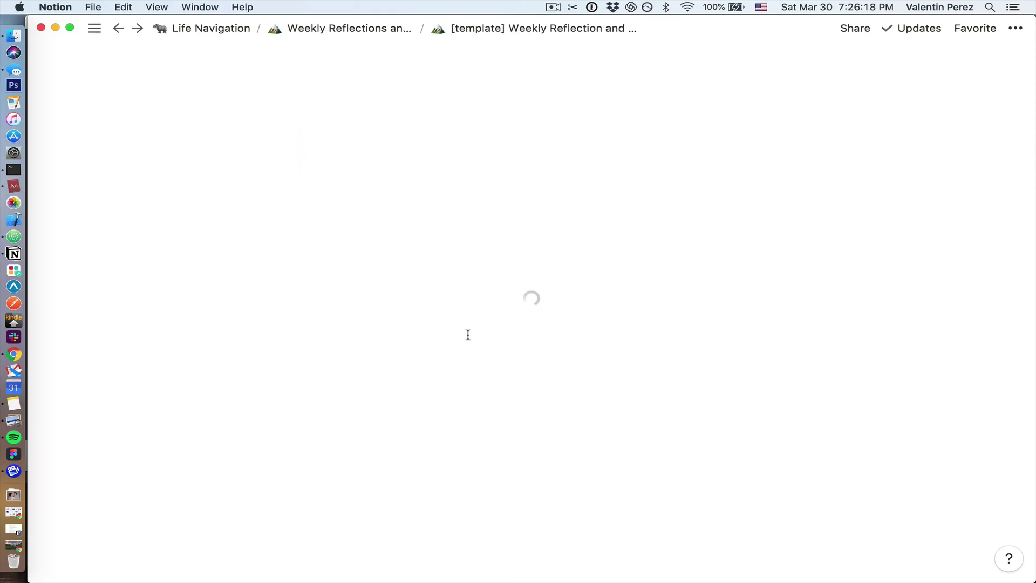
scroll(286, 351, down, 5)
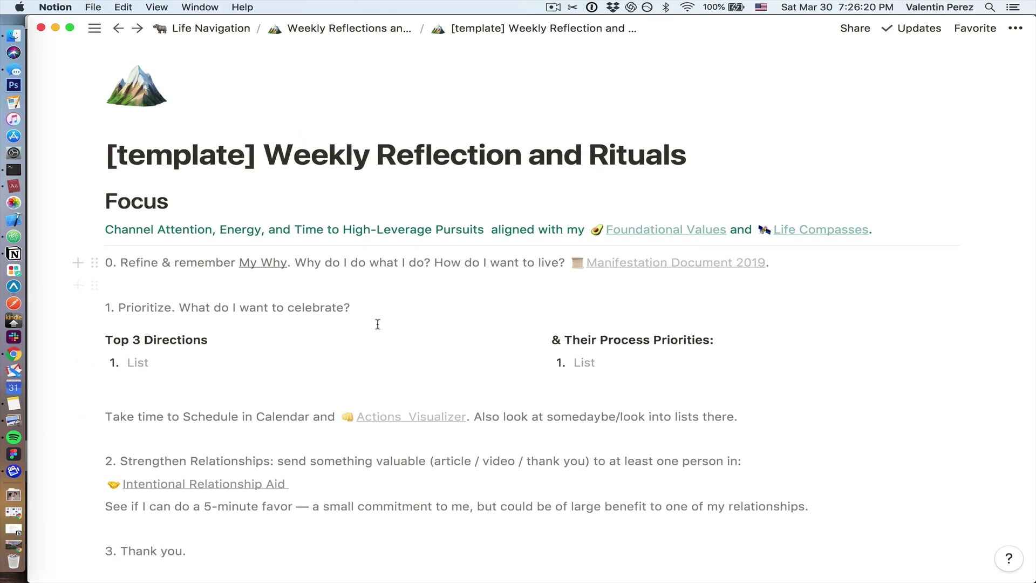
scroll(376, 359, down, 8)
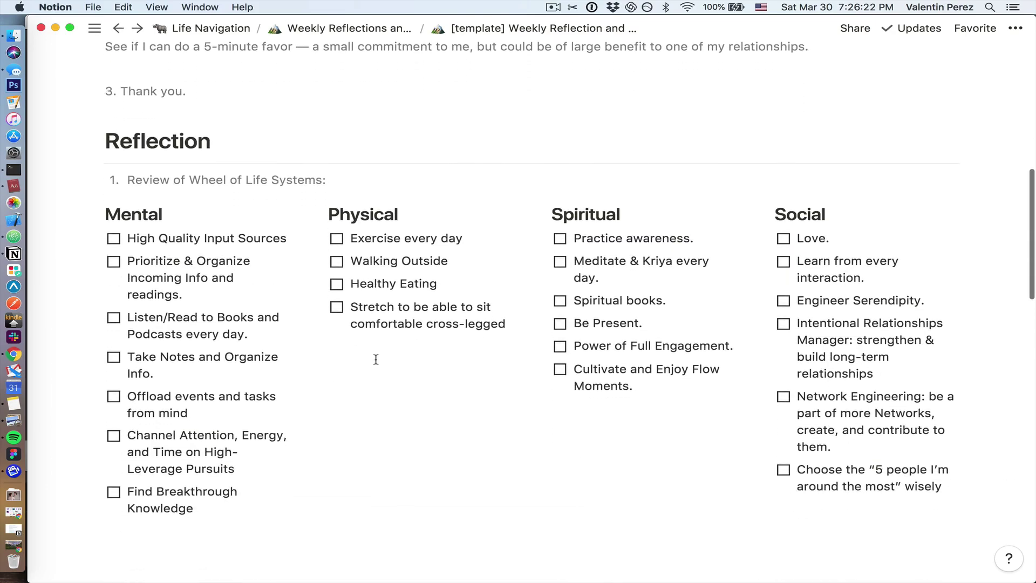
scroll(653, 377, down, 10)
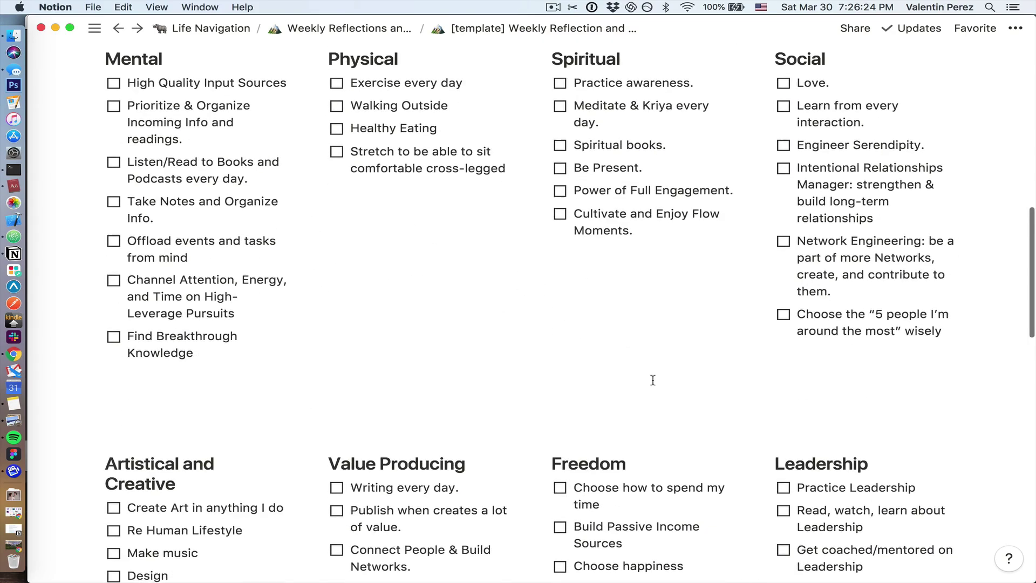
scroll(652, 380, down, 6)
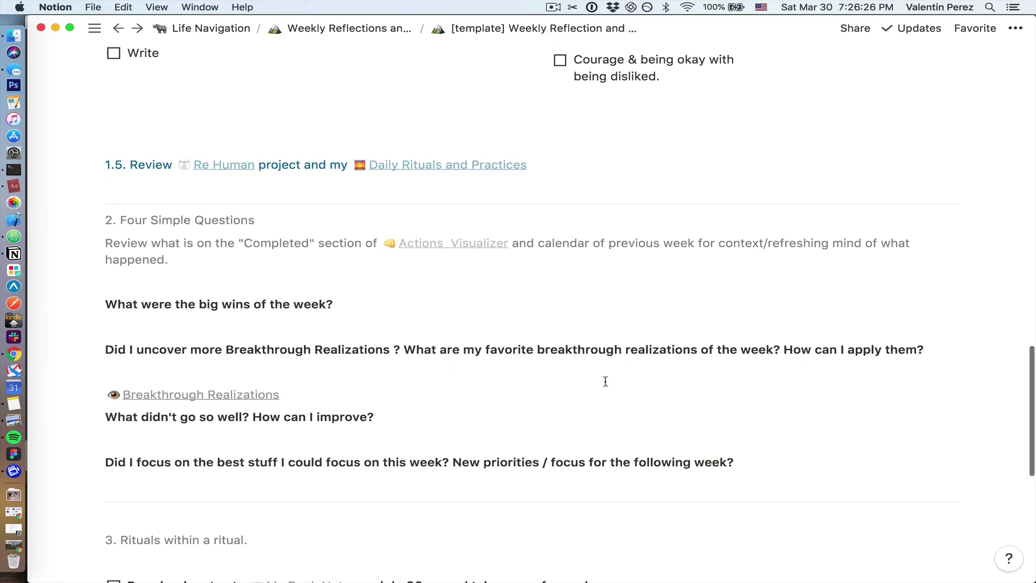
scroll(335, 338, down, 4)
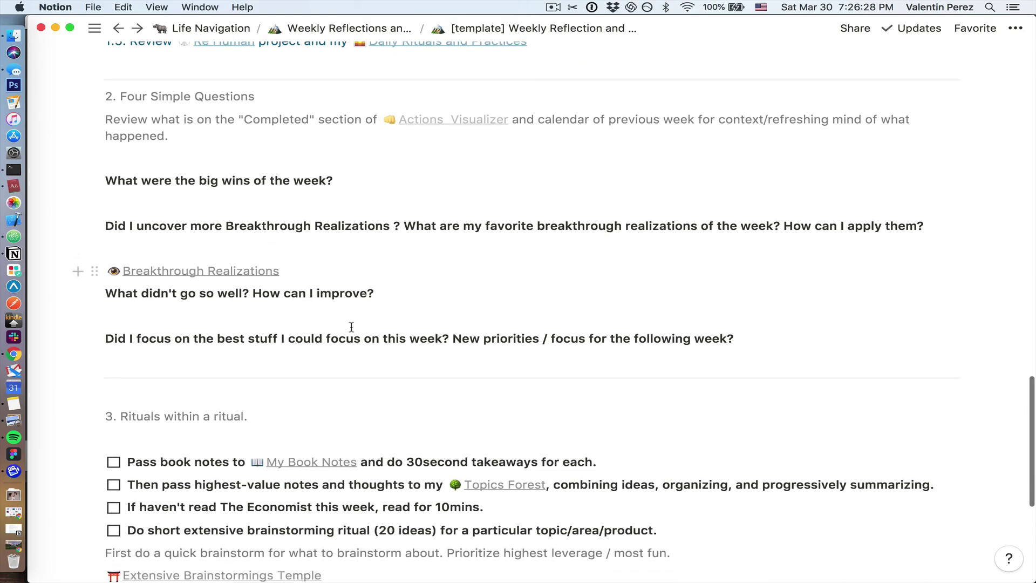
scroll(221, 391, down, 1)
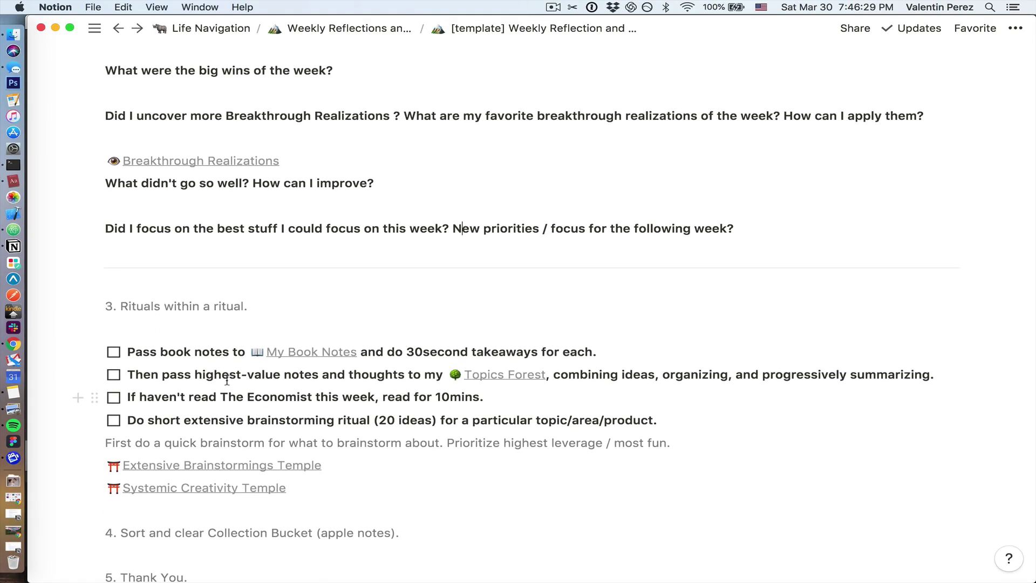
- Open My Book Notes and move the books calendar back to February 2019
click(318, 353)
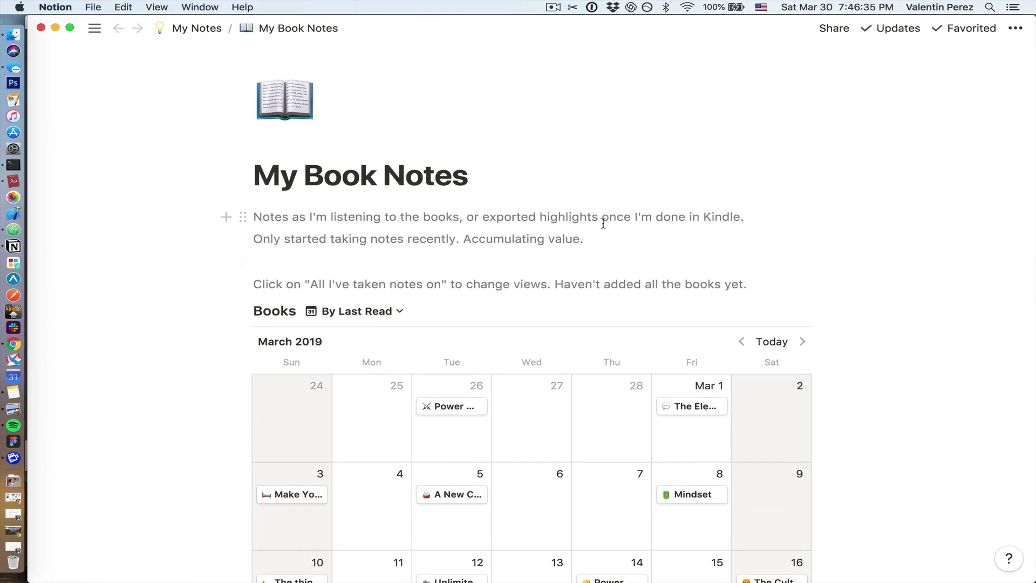
scroll(648, 241, down, 1)
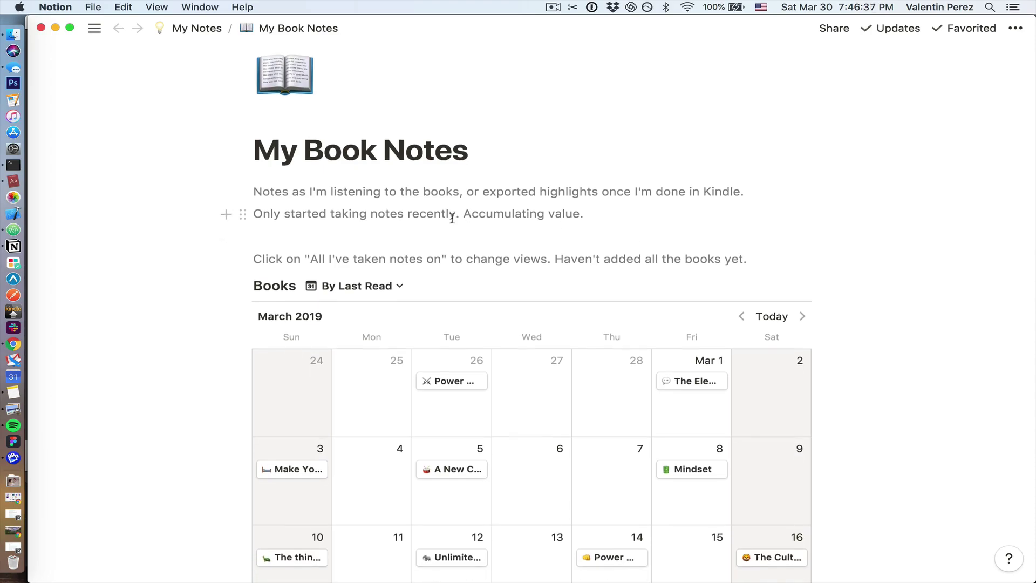
scroll(453, 226, down, 1)
scroll(453, 253, down, 5)
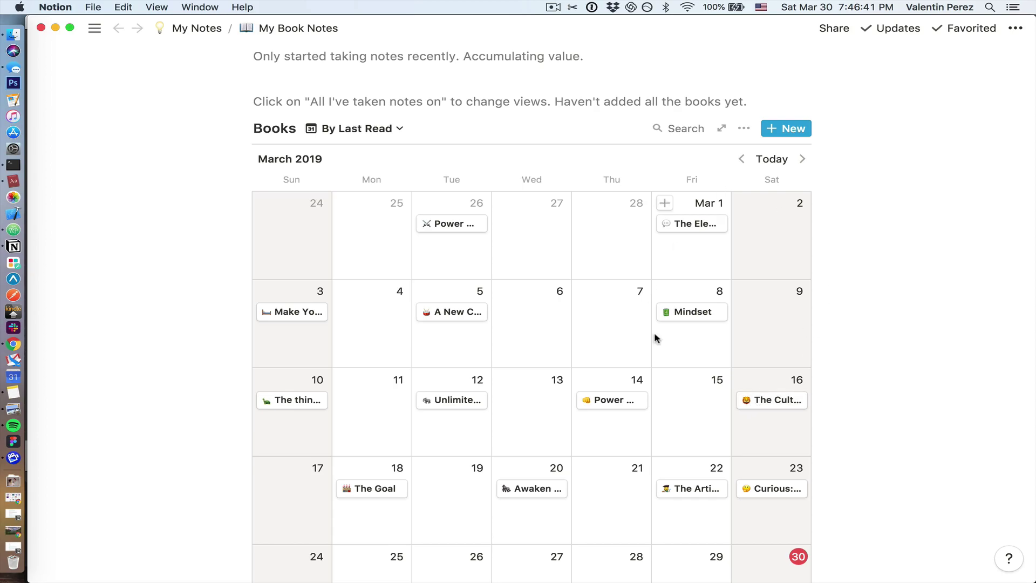
scroll(667, 393, down, 4)
scroll(573, 416, up, 4)
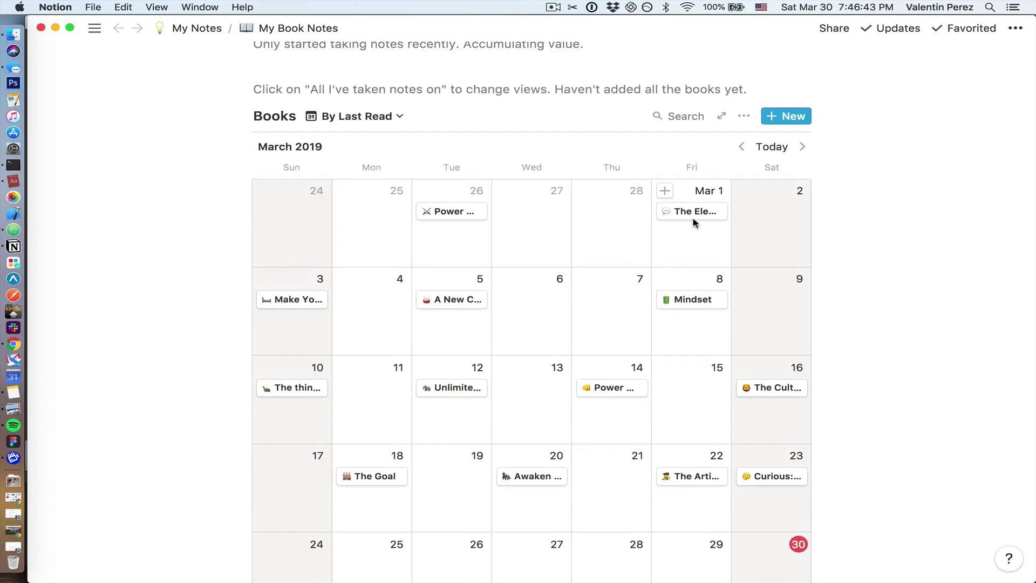
click(741, 147)
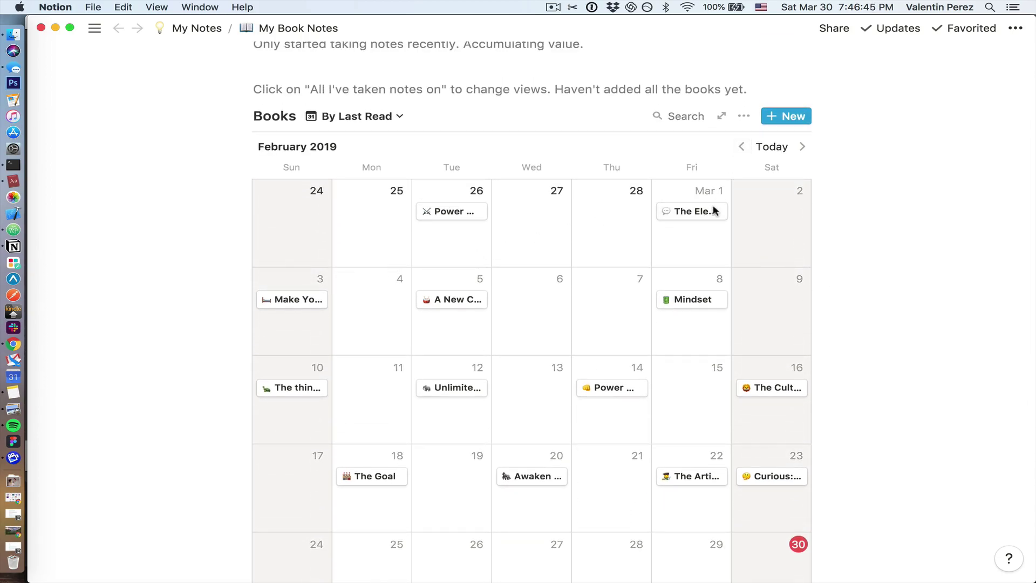
scroll(617, 395, down, 3)
scroll(514, 247, up, 5)
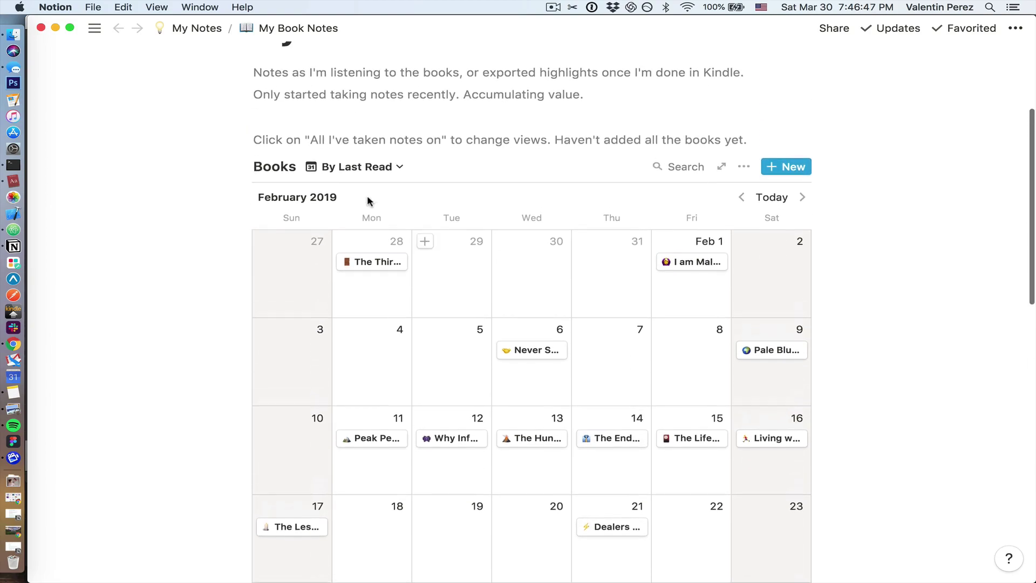
- Switch the Books database to the By Topic view, then open Systemic Creativity Temple
click(357, 167)
click(342, 238)
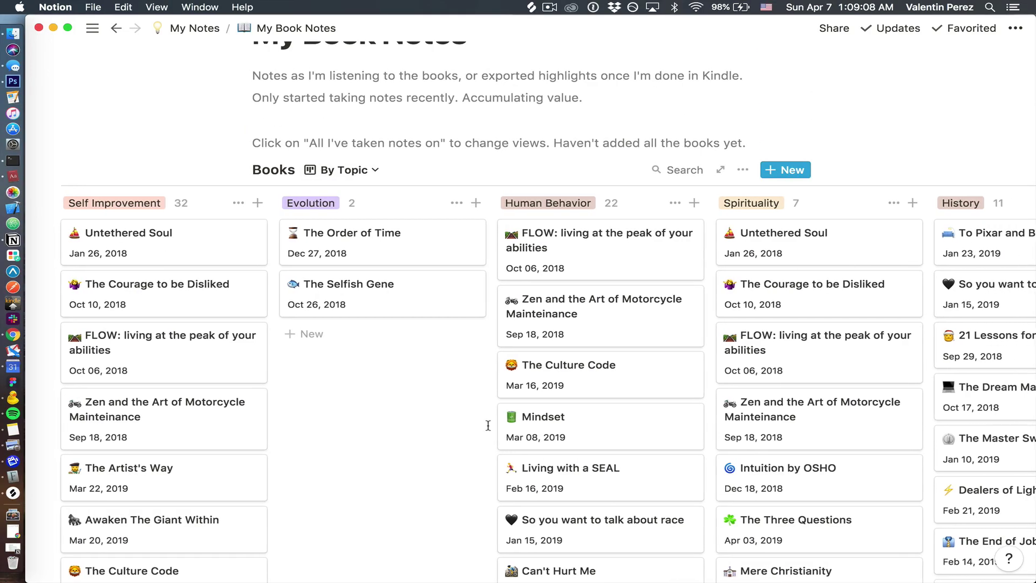
scroll(489, 424, right, 3)
scroll(488, 425, right, 5)
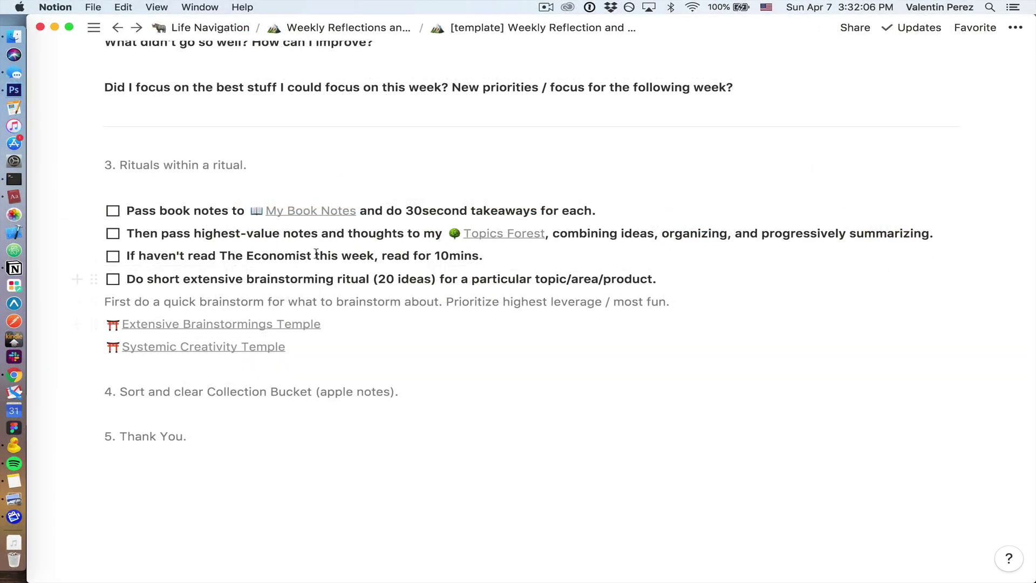
scroll(308, 376, down, 1)
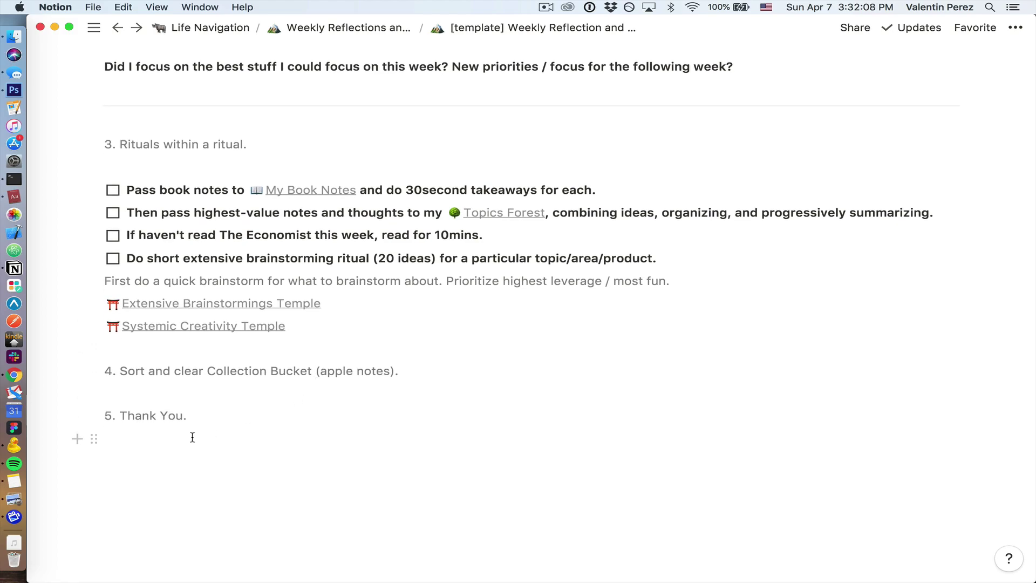
click(215, 327)
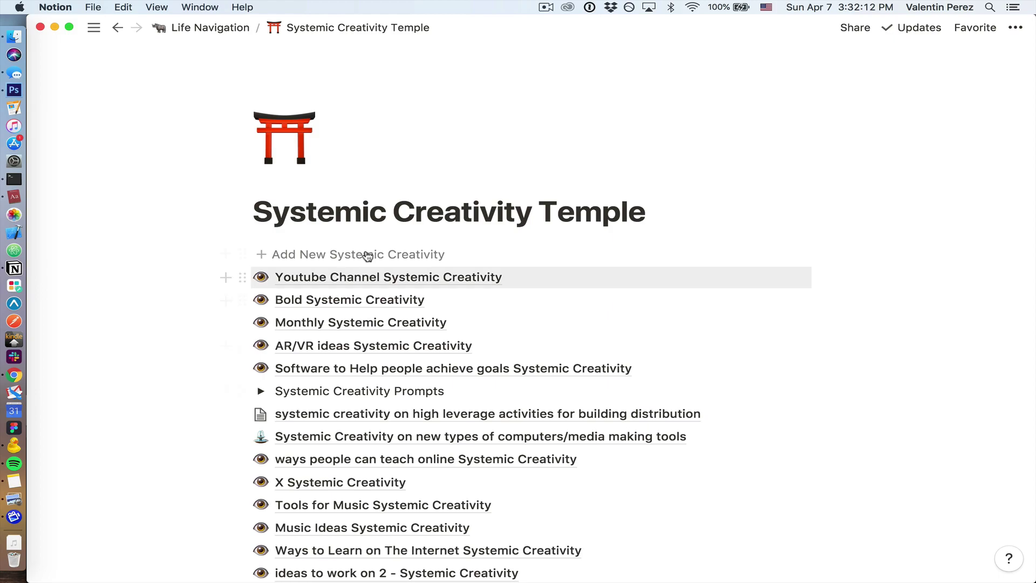
- Add a new X Systemic Creativity entry, open it, and toggle the bank of generators prompts
click(368, 255)
click(355, 279)
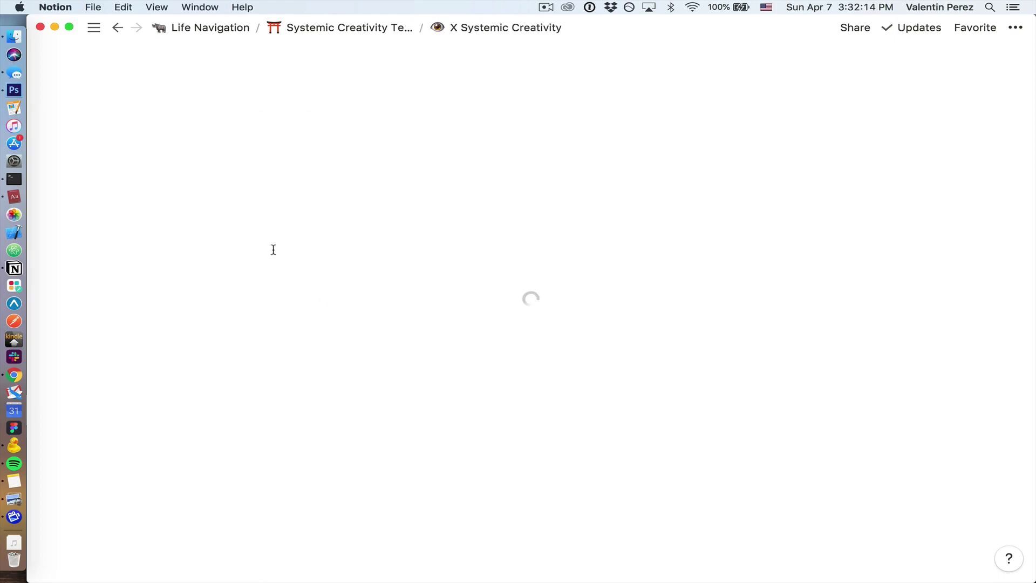
scroll(320, 352, down, 10)
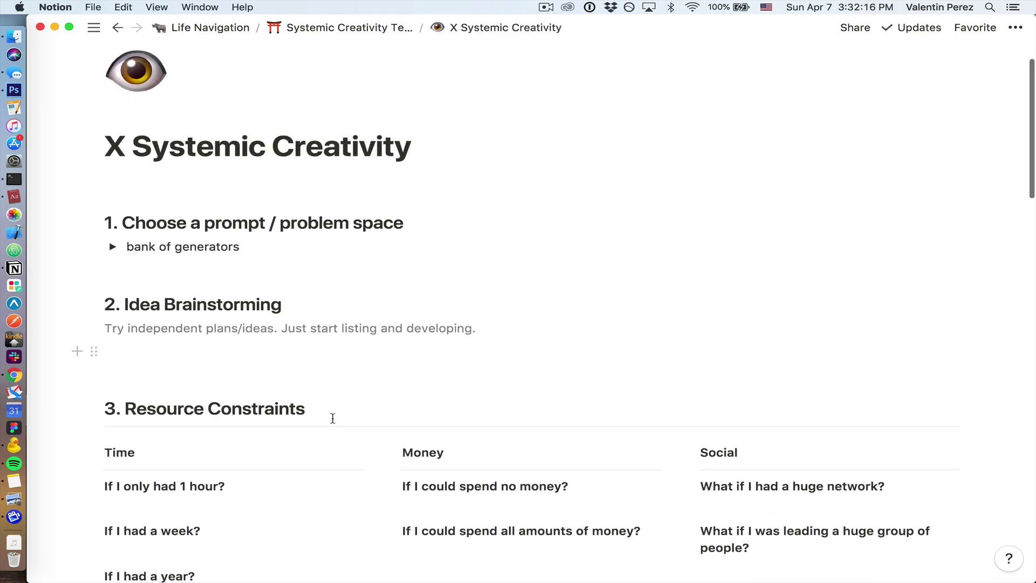
scroll(311, 452, up, 6)
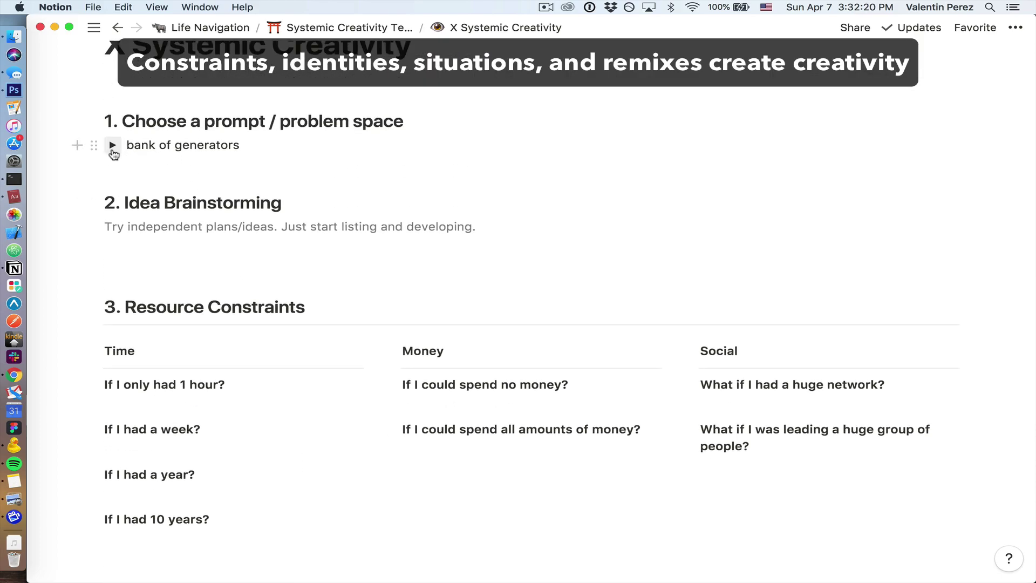
click(113, 145)
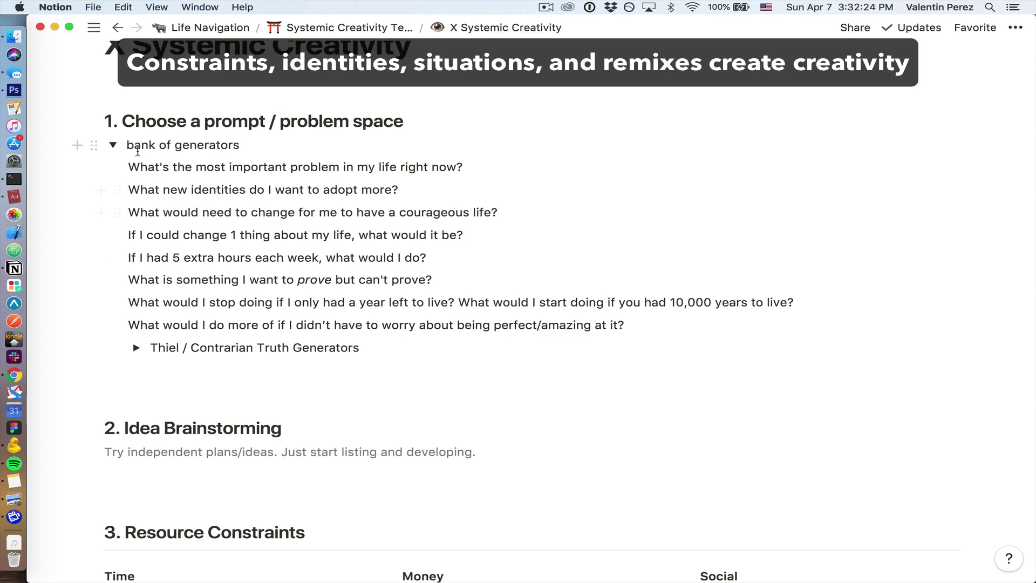
click(113, 146)
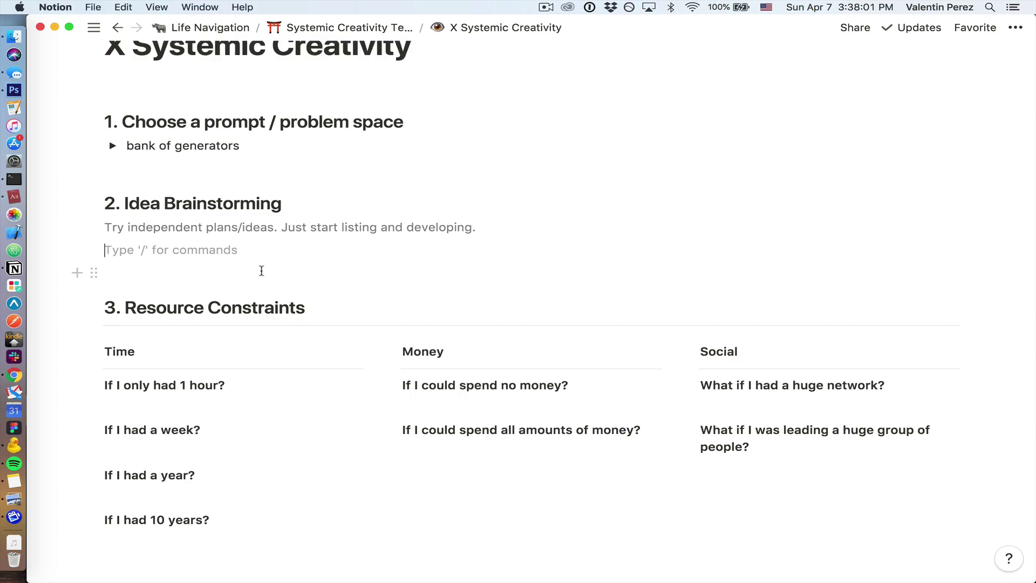
- Scroll down through the X Systemic Creativity page's creativity prompt sections
scroll(264, 270, down, 2)
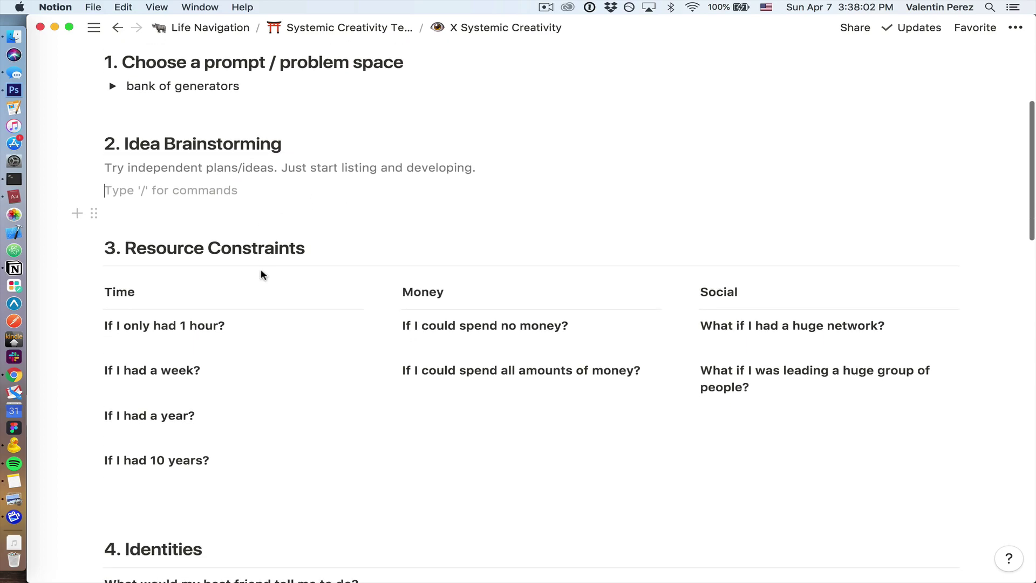
scroll(229, 359, down, 2)
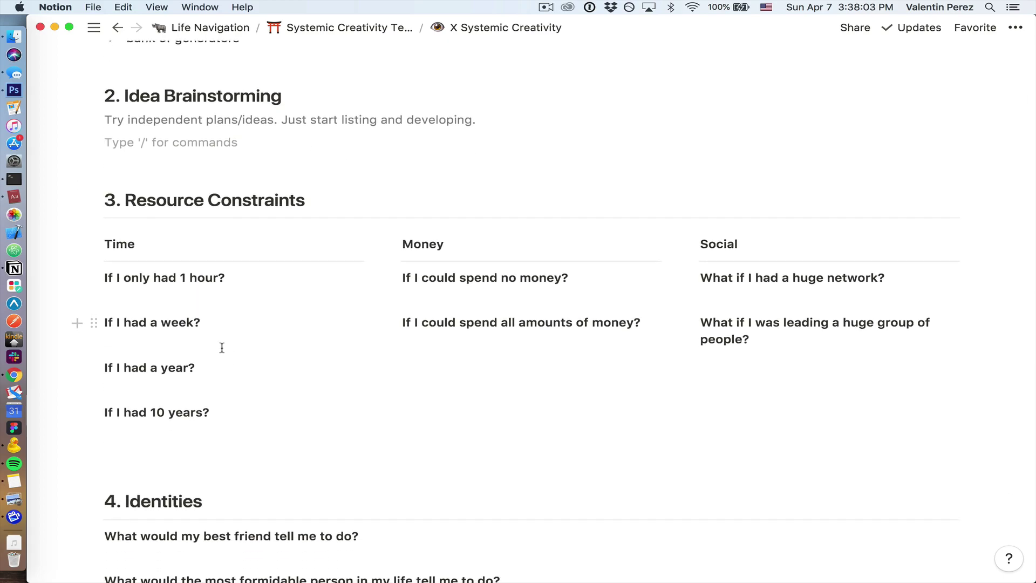
scroll(766, 326, down, 9)
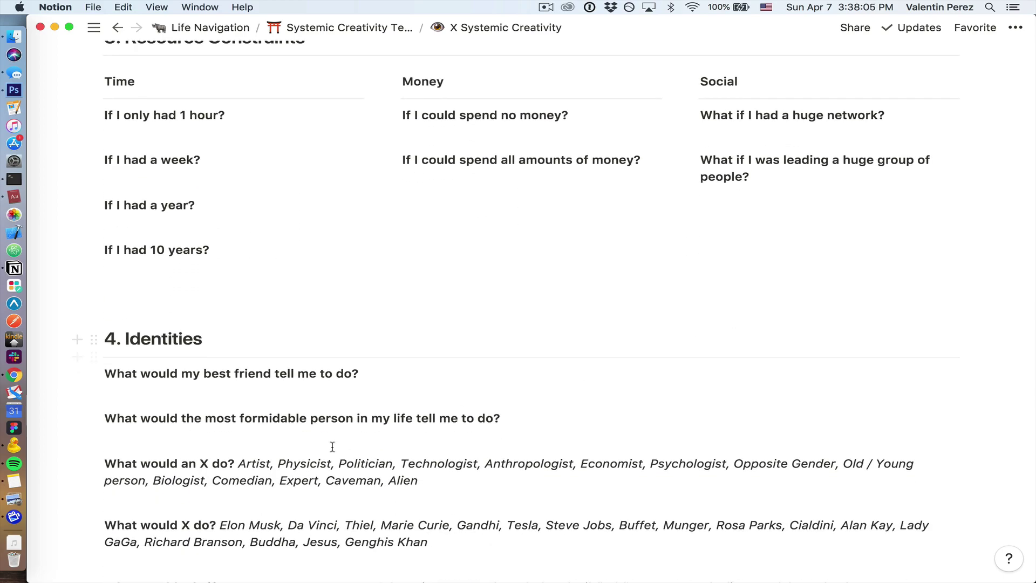
scroll(204, 426, down, 1)
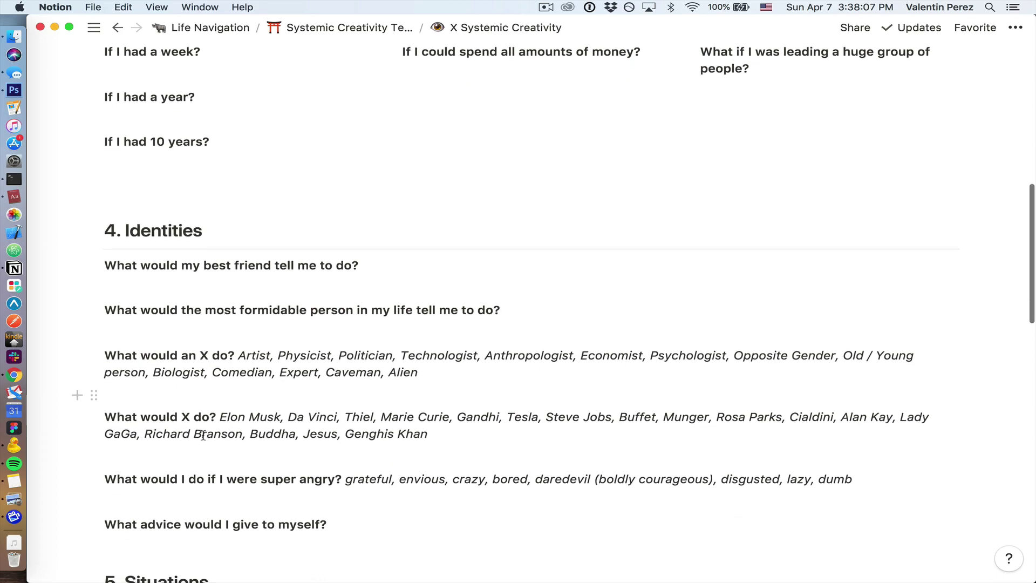
scroll(293, 385, down, 2)
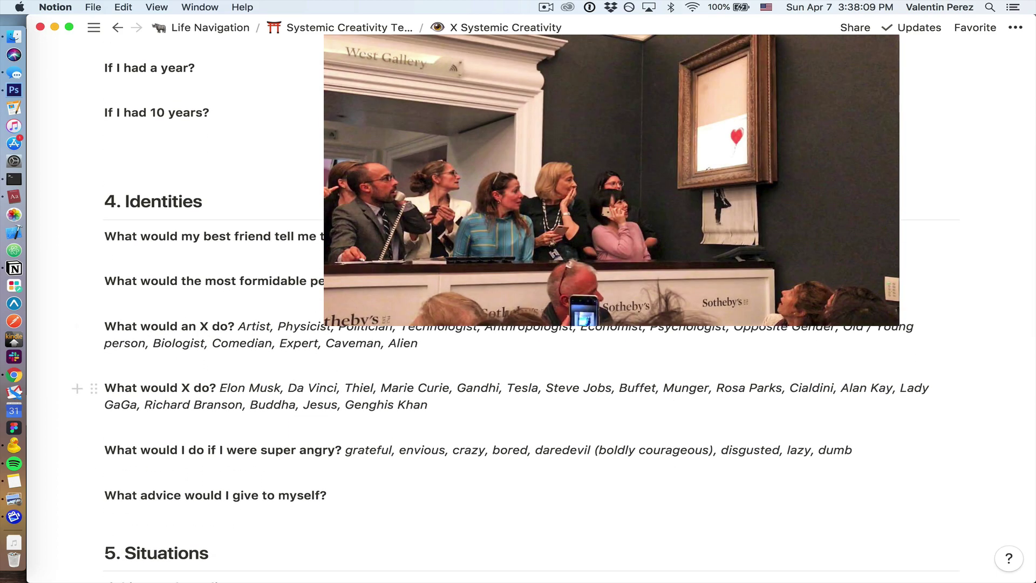
scroll(469, 335, down, 1)
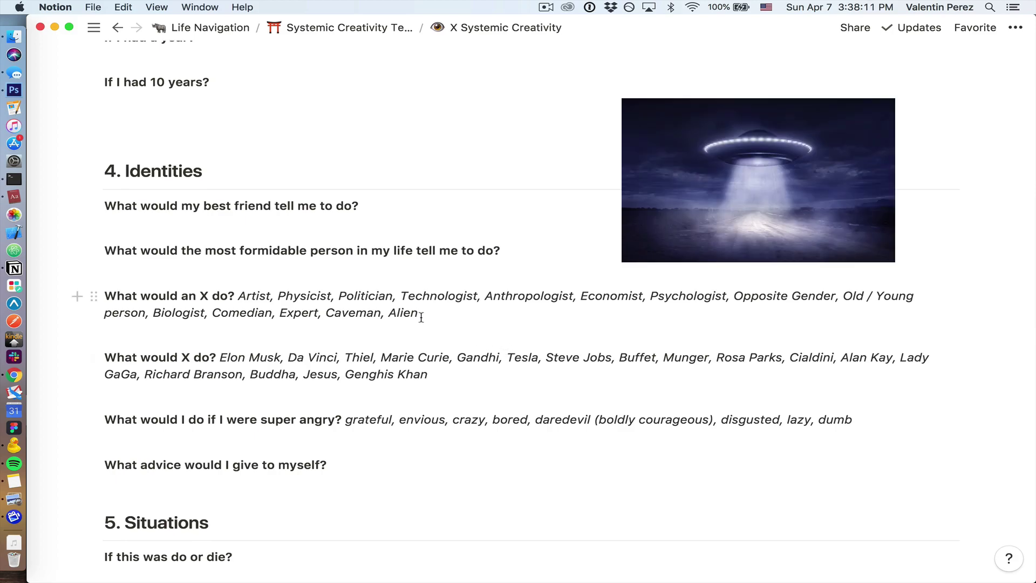
scroll(448, 328, down, 4)
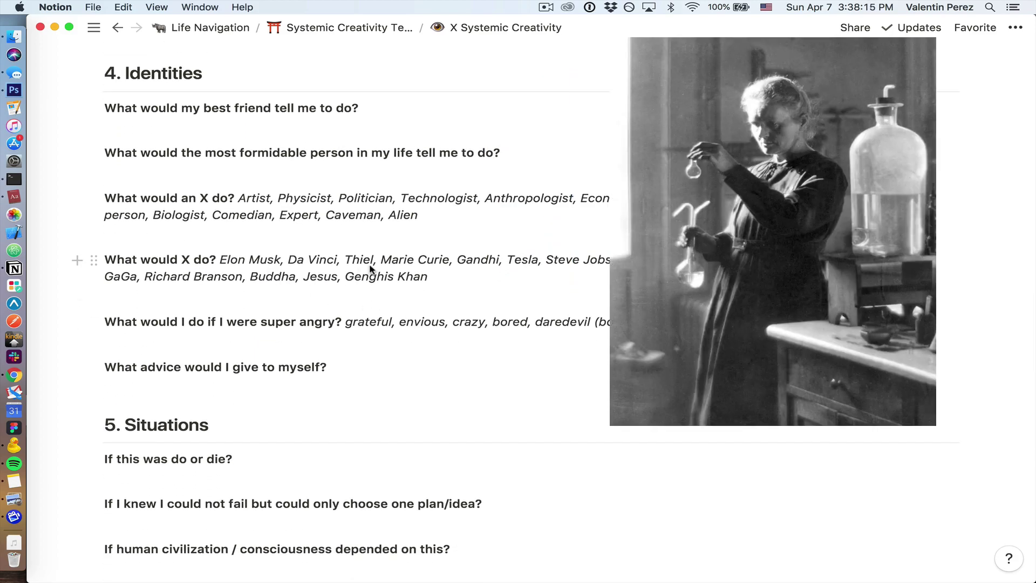
scroll(419, 271, down, 1)
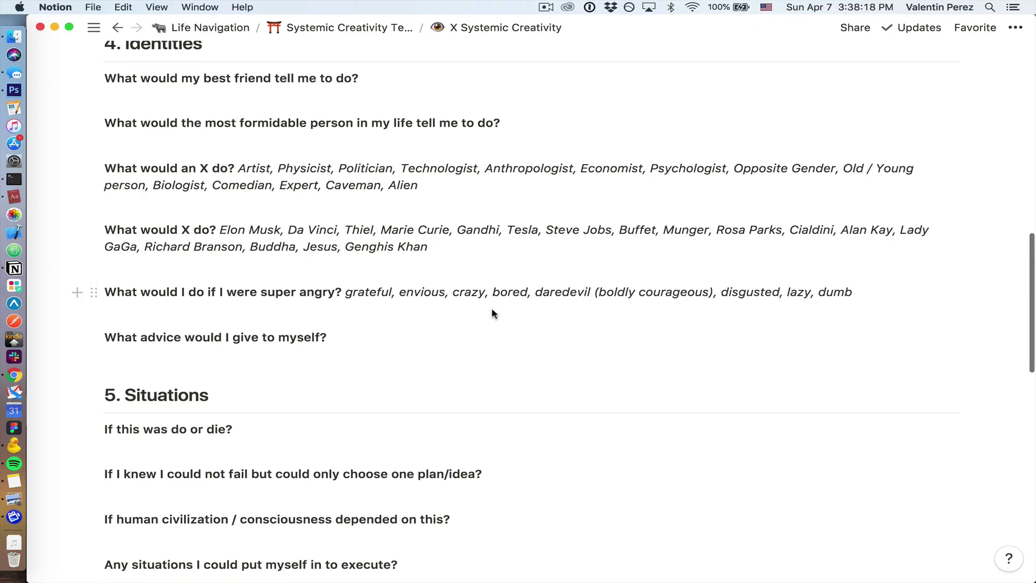
scroll(491, 308, down, 2)
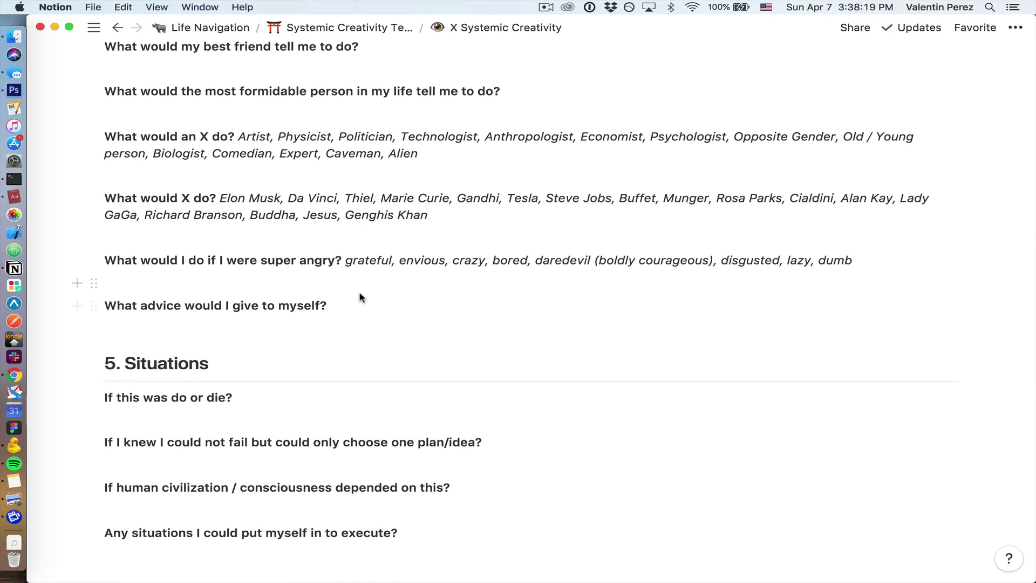
- Type the placeholder line 'JKXFH,G,JDFBMSDNBG !!' and look over the remaining sections
text(JKXFH,G,JDFBMSDNB)
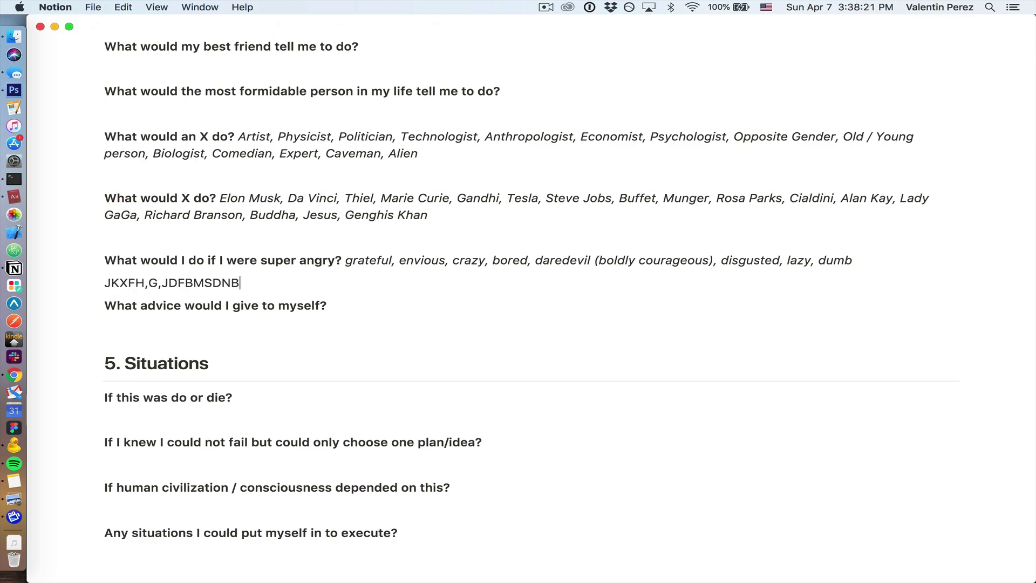
text(G !!)
scroll(319, 335, down, 5)
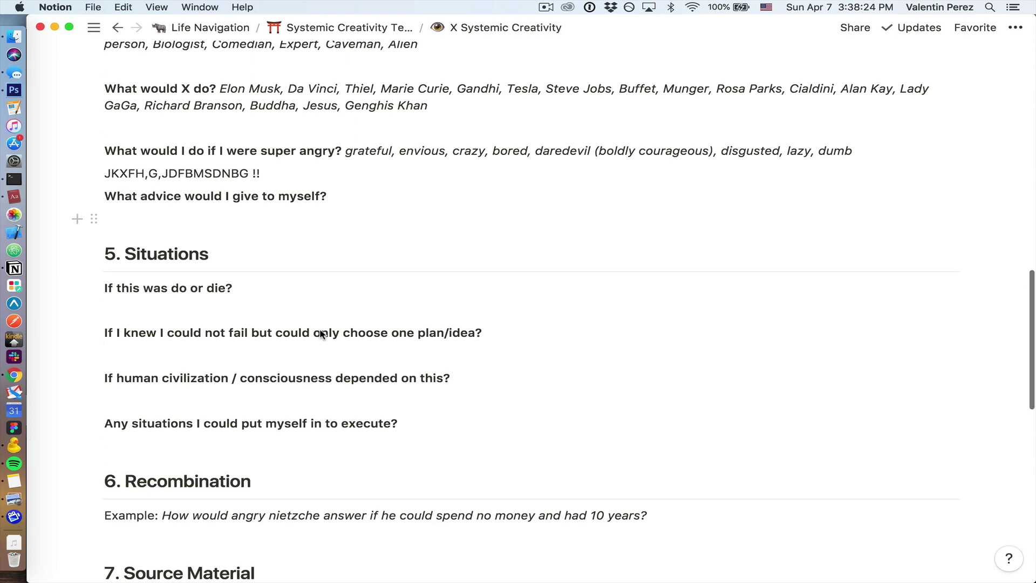
scroll(276, 376, down, 8)
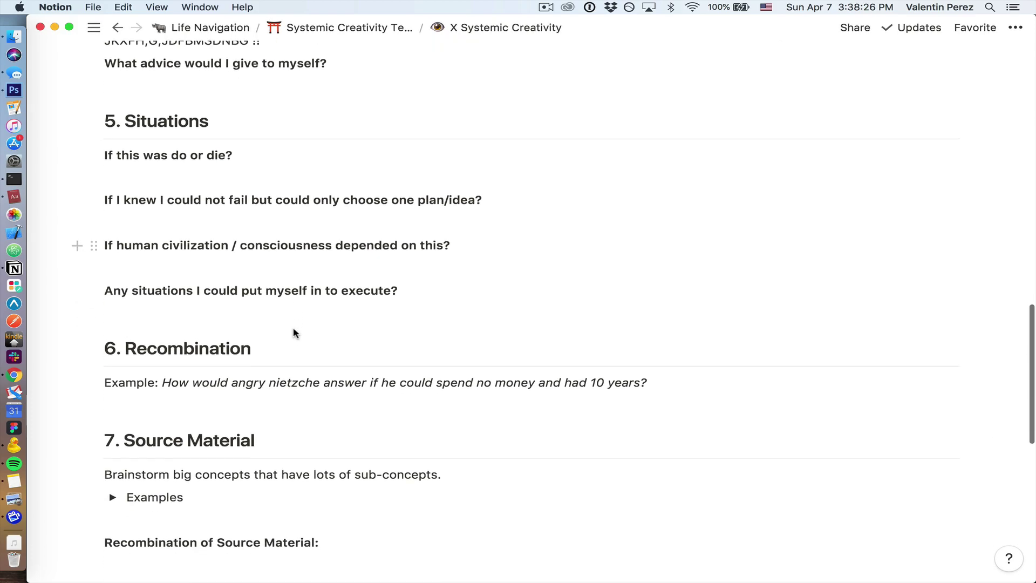
scroll(270, 429, down, 12)
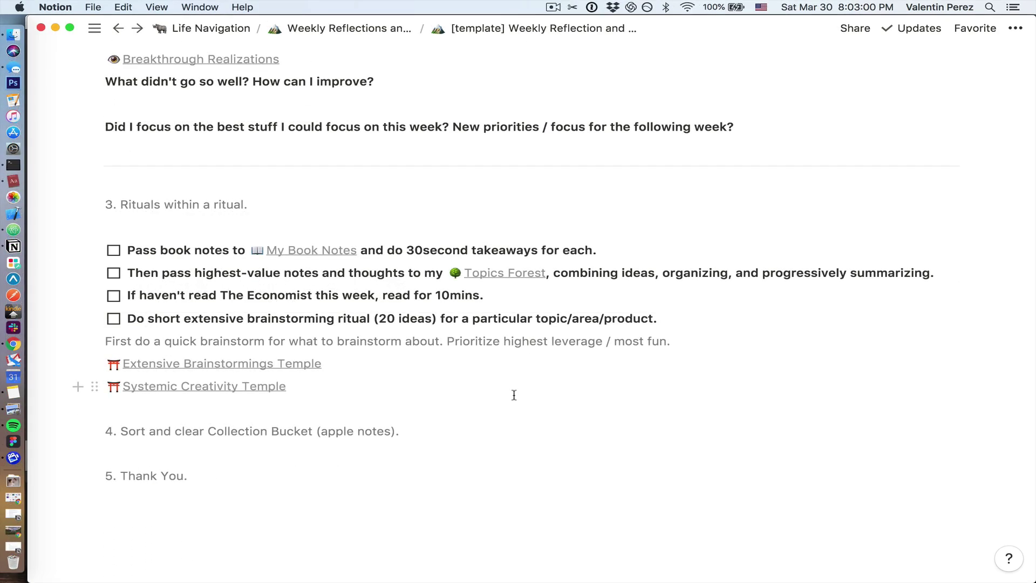
scroll(514, 396, up, 15)
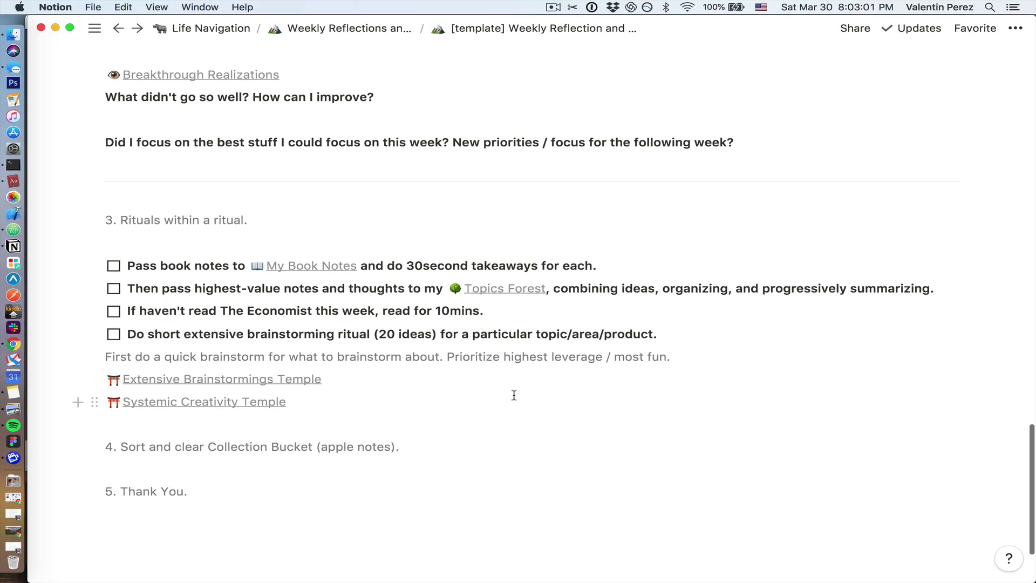
scroll(514, 395, up, 20)
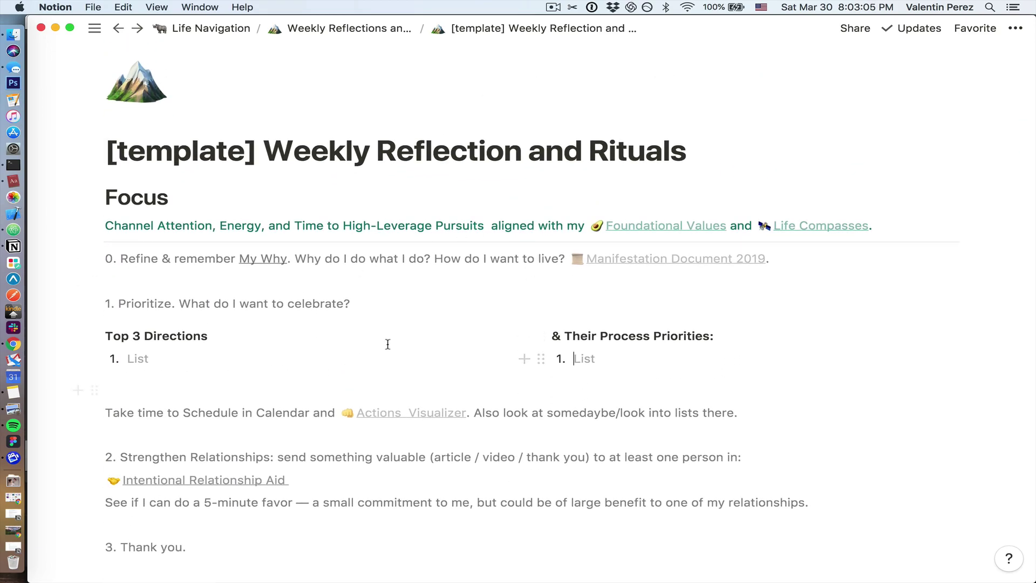
scroll(464, 291, down, 1)
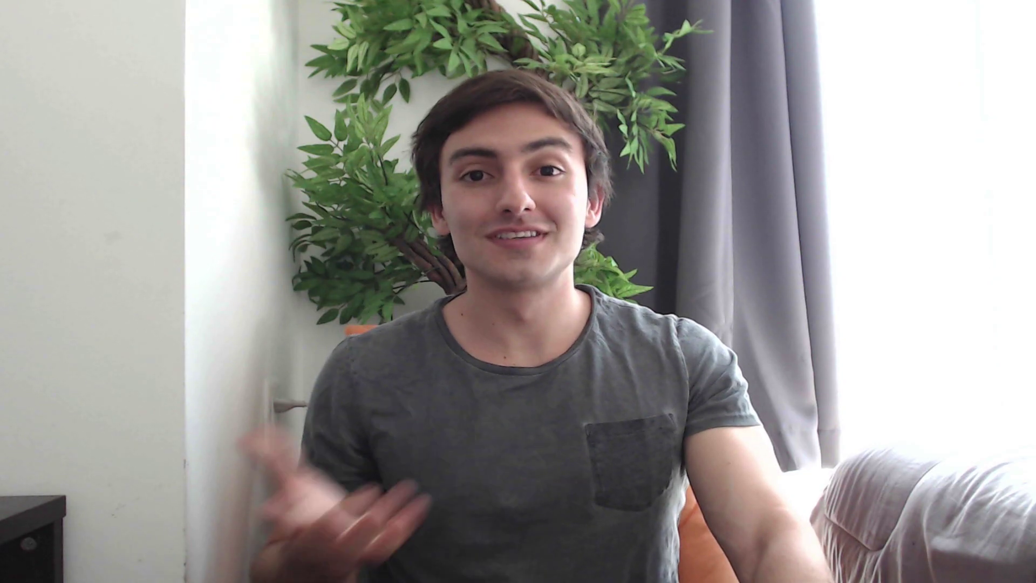